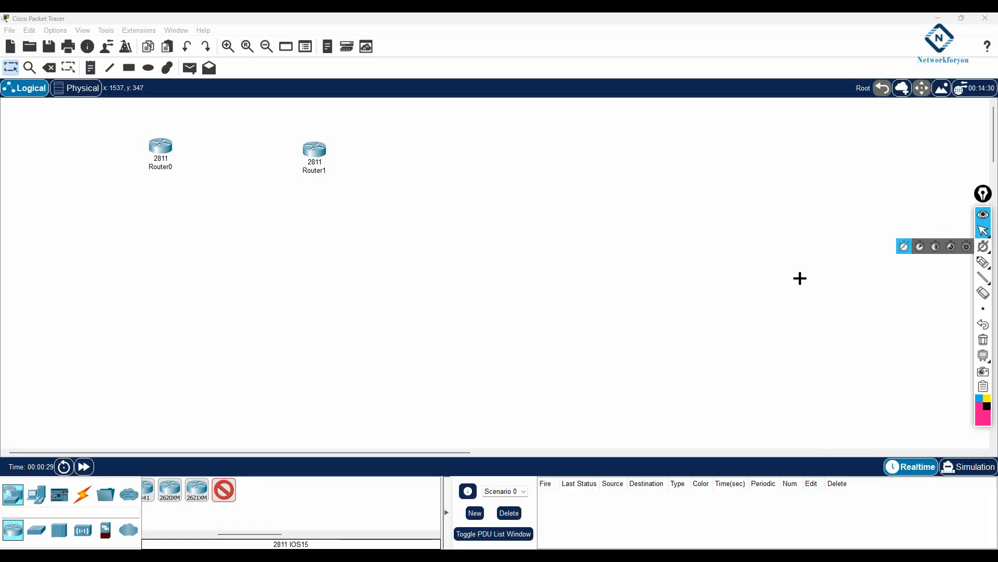
left_click_drag(805, 277, 101, 289)
left_click(50, 68)
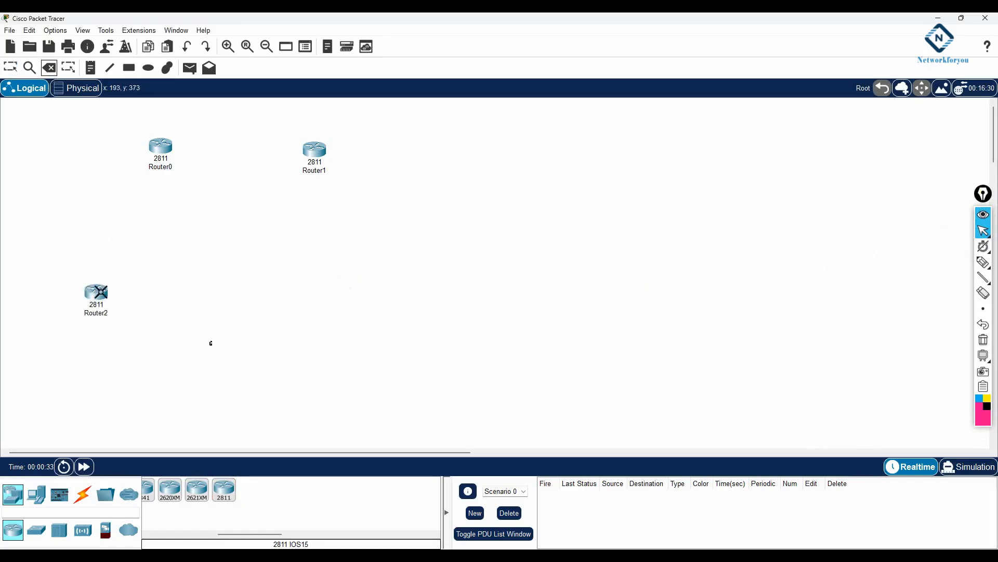
left_click(96, 293)
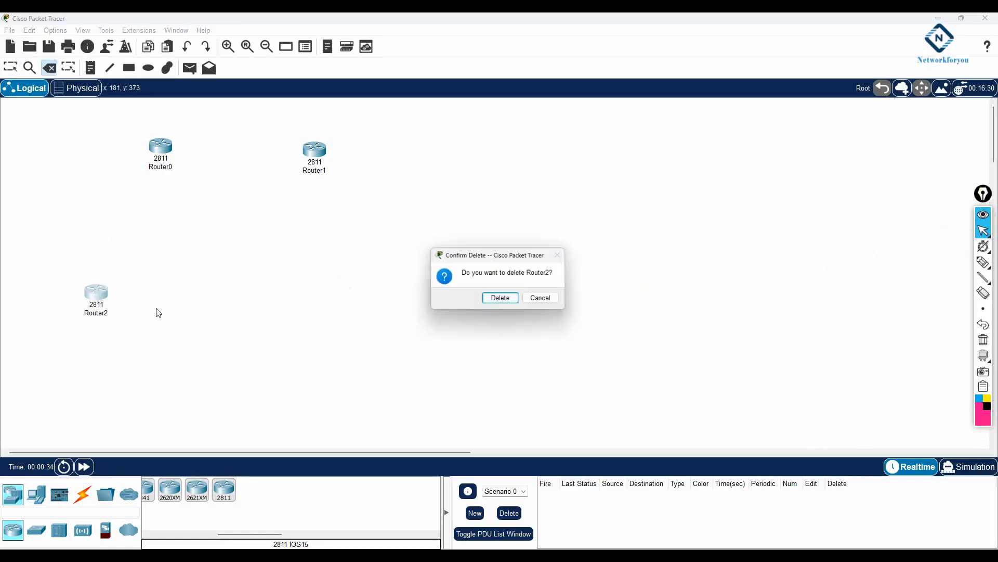
left_click(492, 300)
left_click(10, 67)
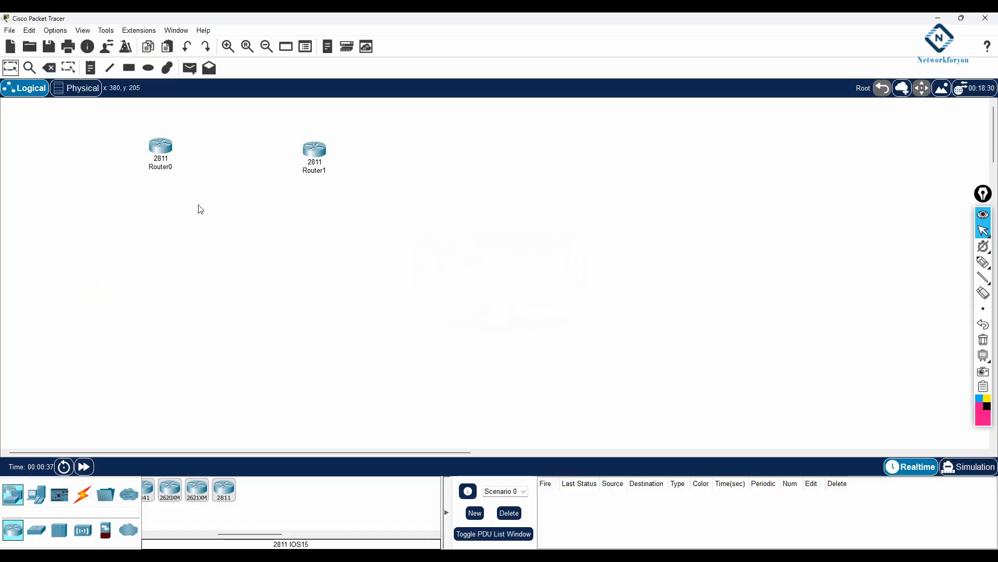
- Place two 2960 switches in the workspace, one below each 2811 router
left_click(37, 530)
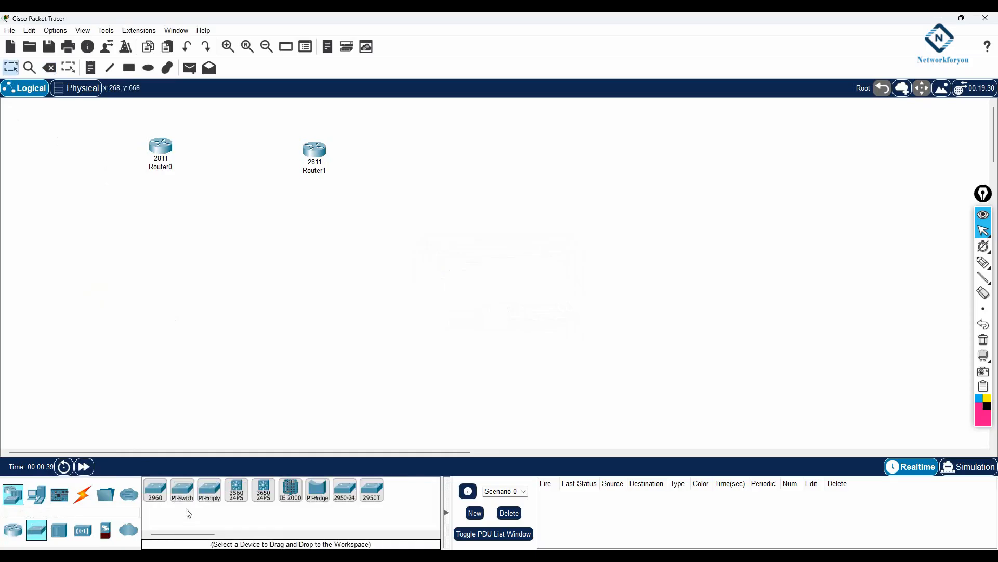
left_click(155, 489)
left_click(161, 226)
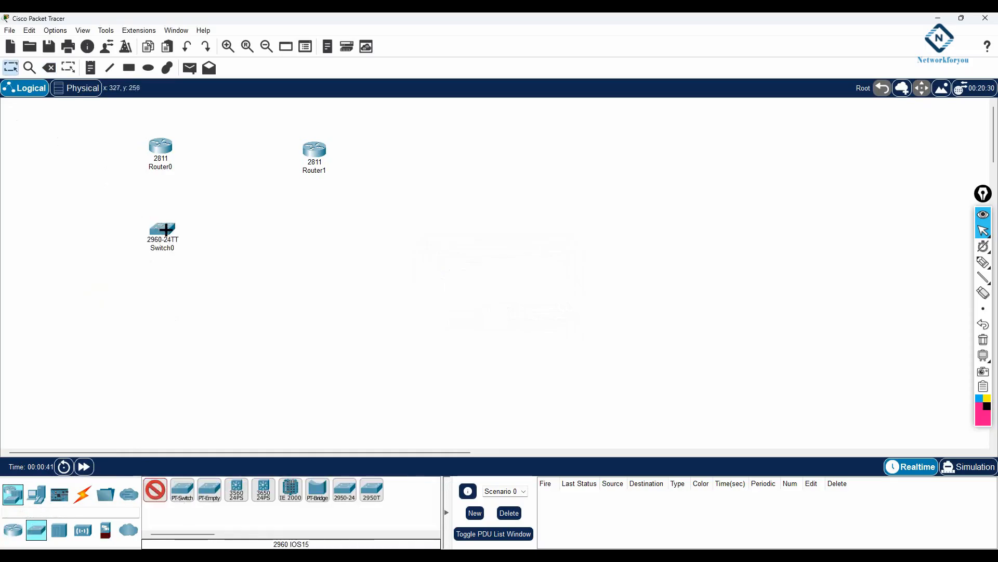
left_click(313, 226)
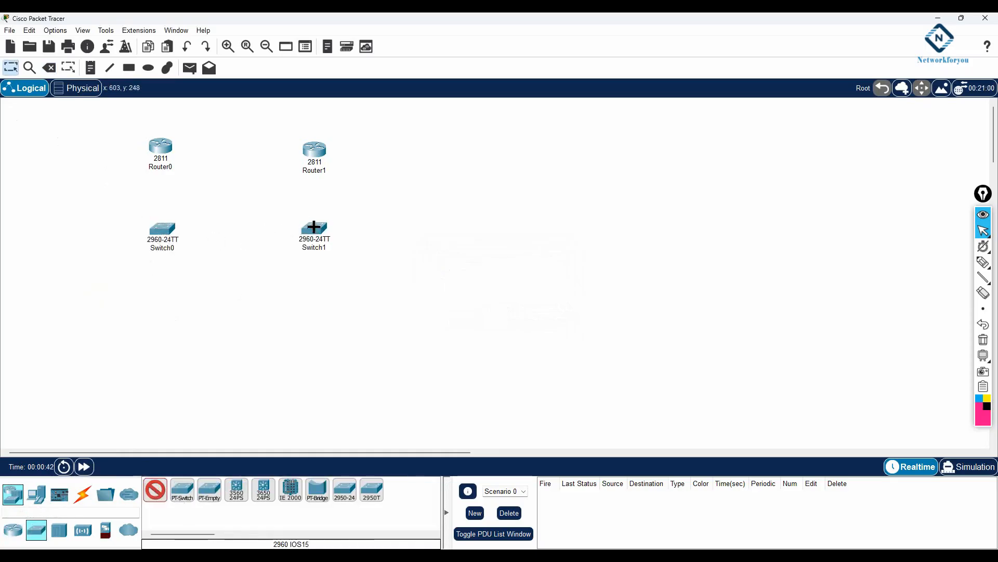
- Cable Router0 to Router1, and each router to the switch below it, using the automatic connection type
left_click(81, 495)
left_click(155, 490)
left_click(161, 144)
left_click(314, 150)
left_click(155, 490)
left_click(161, 145)
left_click(162, 226)
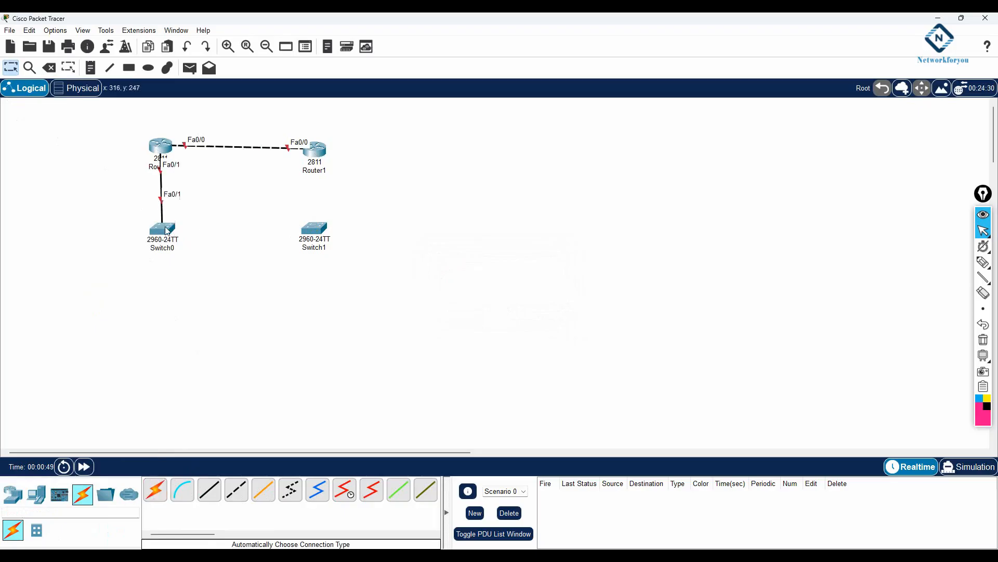
left_click(155, 490)
left_click(314, 151)
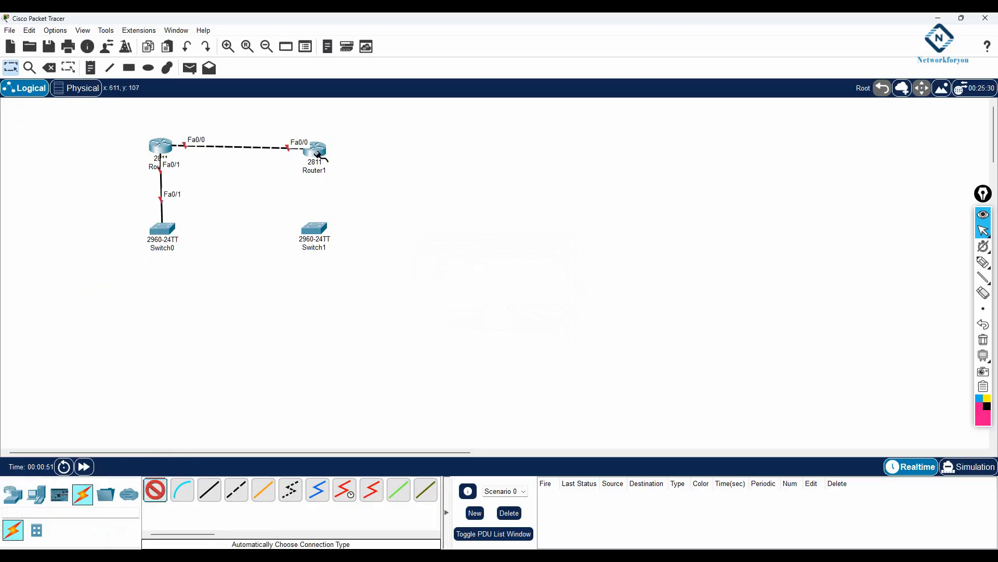
left_click(314, 229)
- Place six PCs in the workspace, three below Switch0 and three below Switch1
left_click(36, 493)
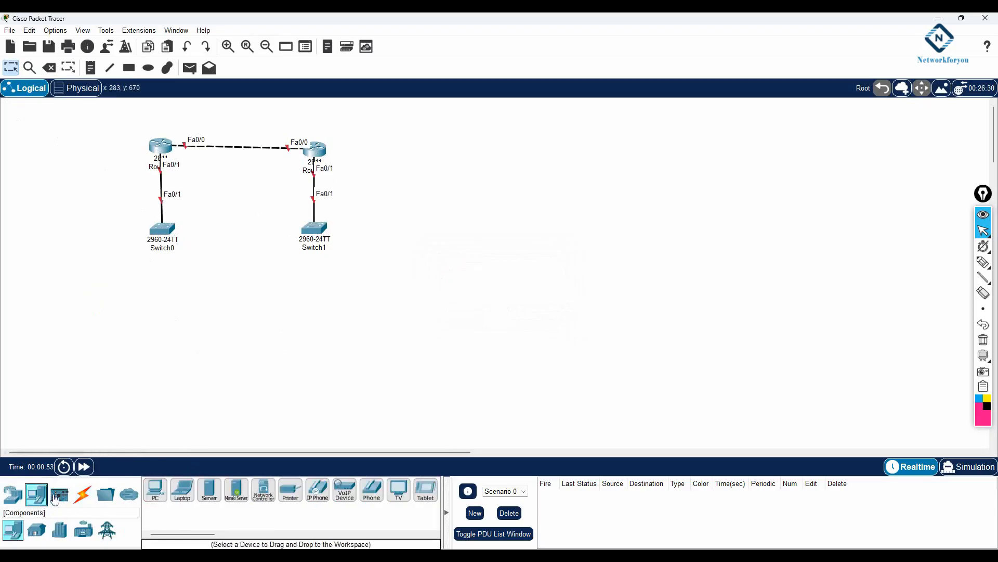
left_click(155, 490)
left_click(106, 313)
left_click(136, 313)
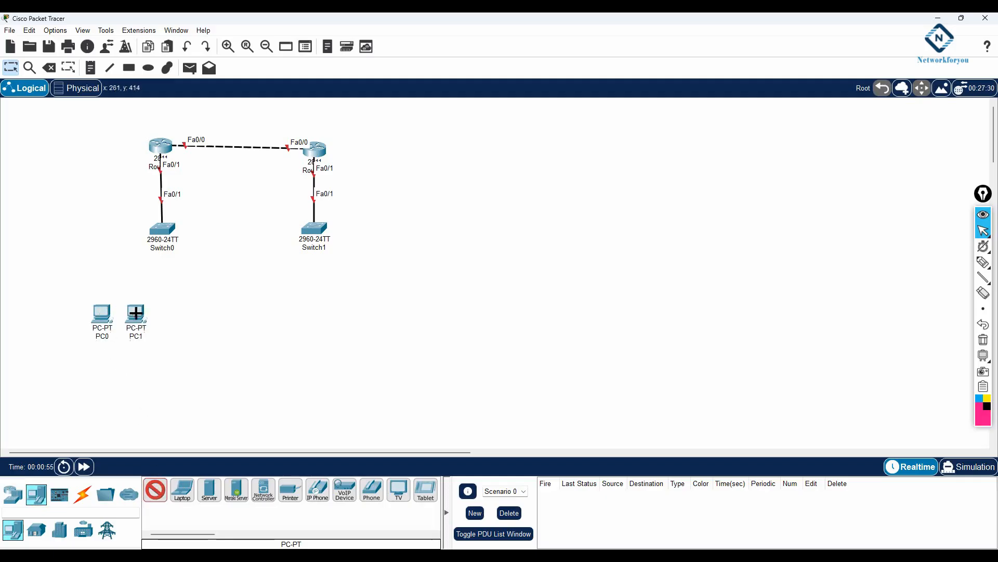
left_click(167, 313)
left_click(295, 315)
left_click(321, 313)
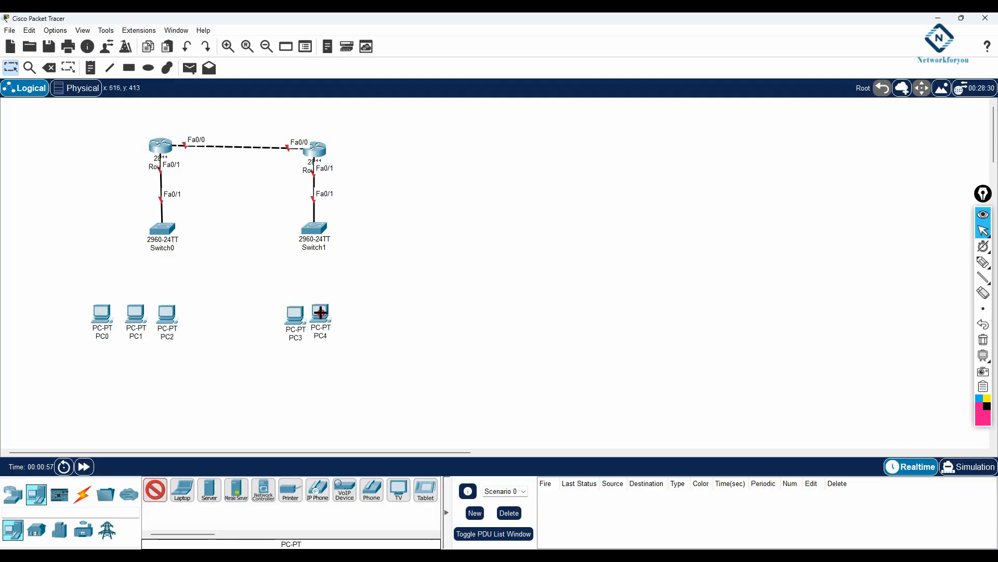
left_click(348, 314)
- Cable PC0, PC1 and PC2 to Switch0 using the automatic connection type
left_click(81, 495)
left_click(81, 499)
left_click(155, 489)
left_click(154, 235)
left_click(102, 313)
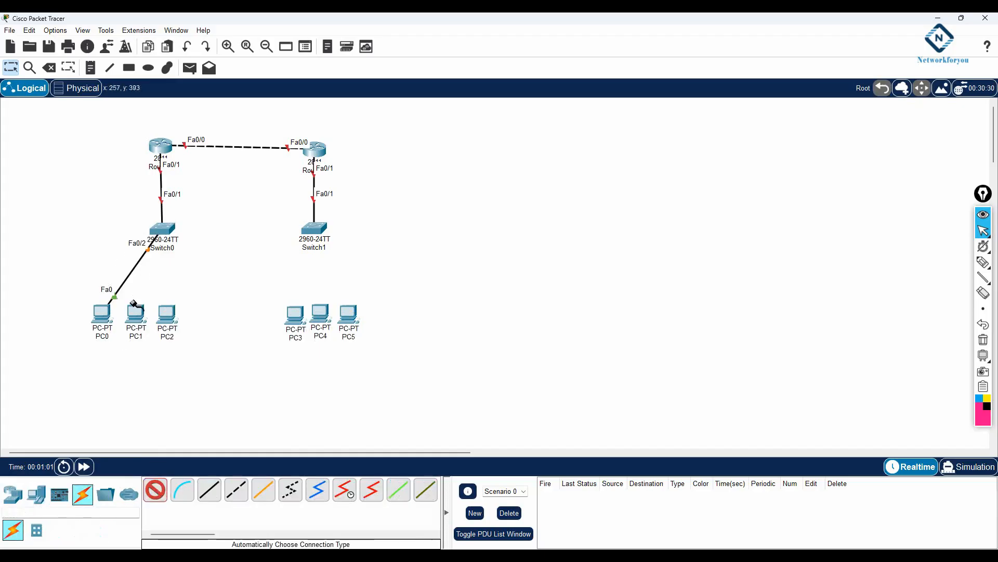
left_click(162, 231)
left_click(136, 313)
left_click(165, 314)
left_click(162, 230)
- Cable PC3, PC4 and PC5 to Switch1 using the automatic connection type
left_click(314, 230)
left_click(295, 313)
left_click(314, 229)
left_click(320, 312)
left_click(349, 314)
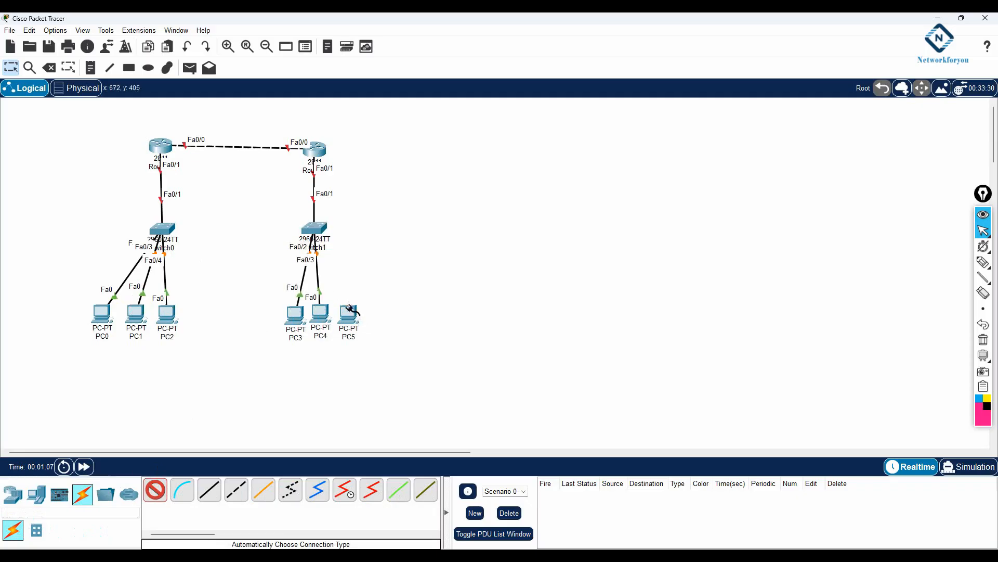
left_click(316, 230)
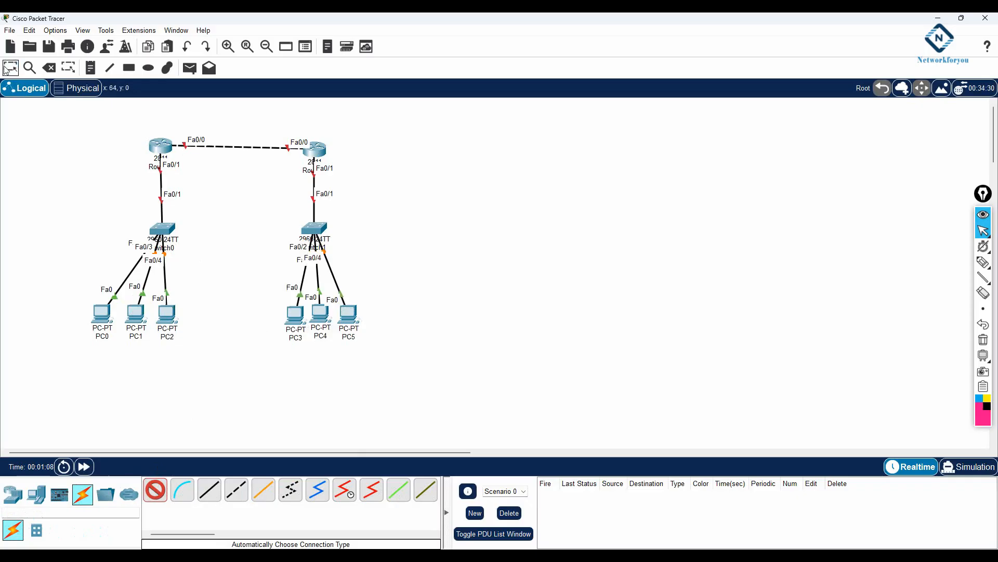
- Add a note reading 1.1.1.0/8 and position it above the link between the two routers
left_click(90, 68)
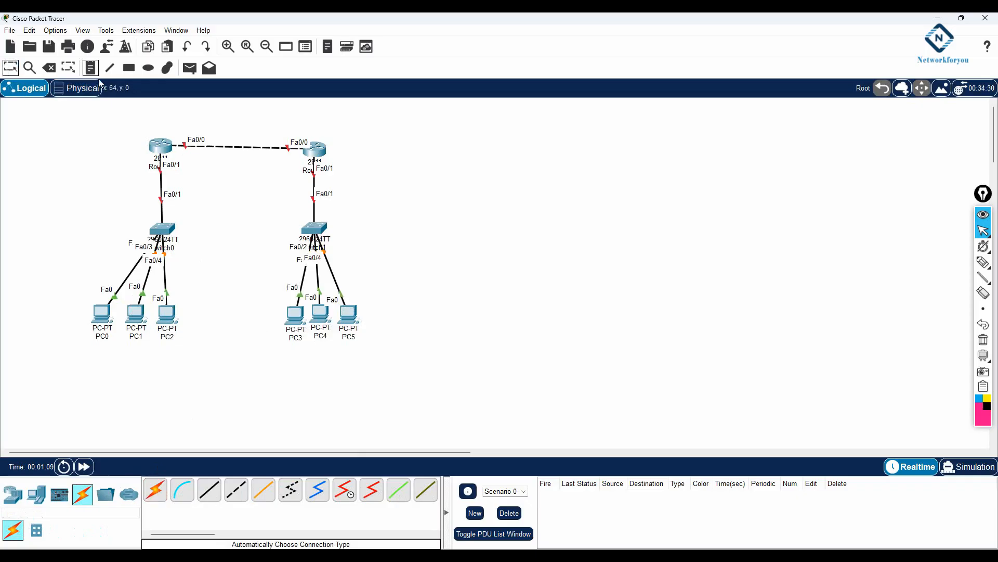
left_click(204, 115)
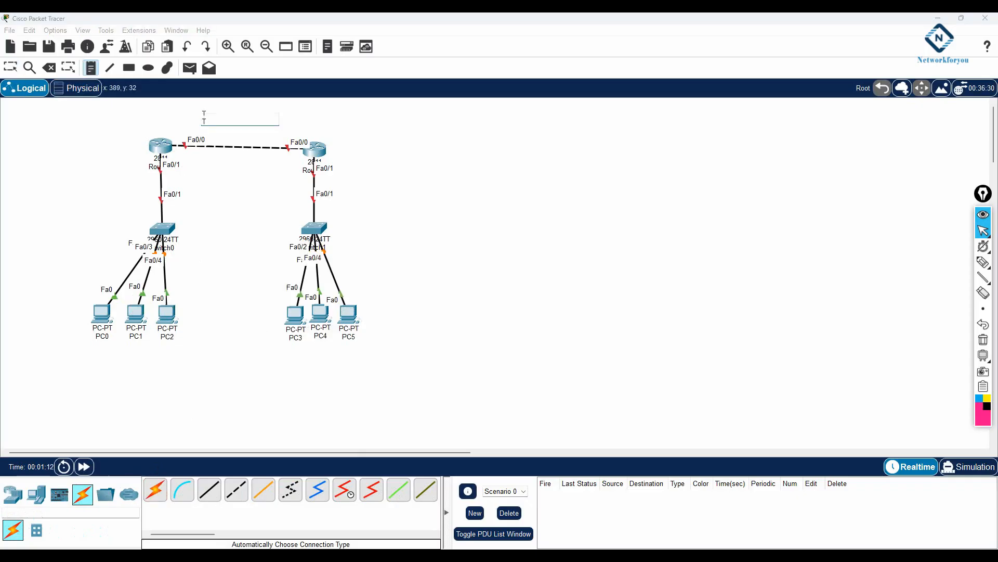
type("1.1.1.0/8")
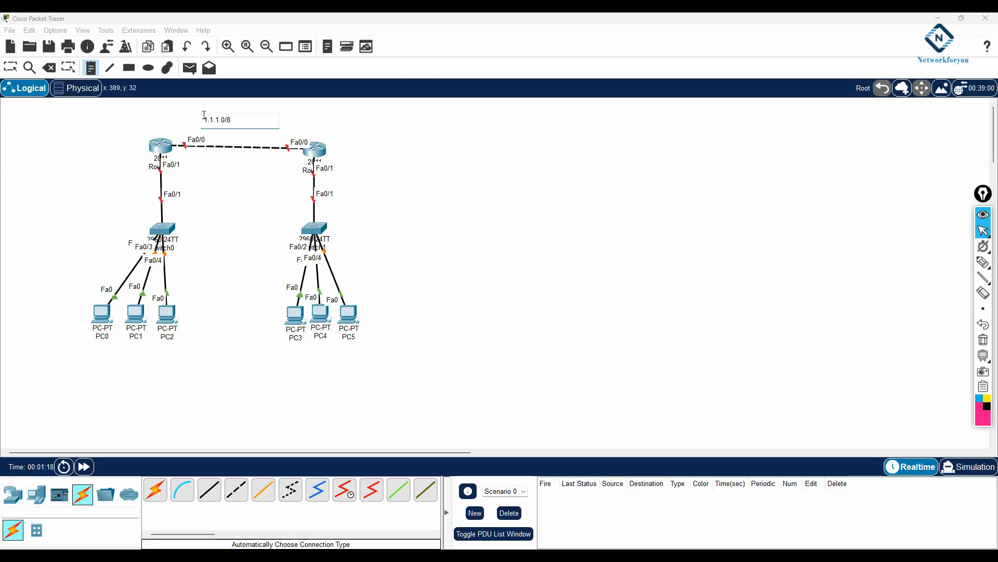
left_click(34, 127)
left_click(10, 68)
left_click_drag(218, 121, 224, 118)
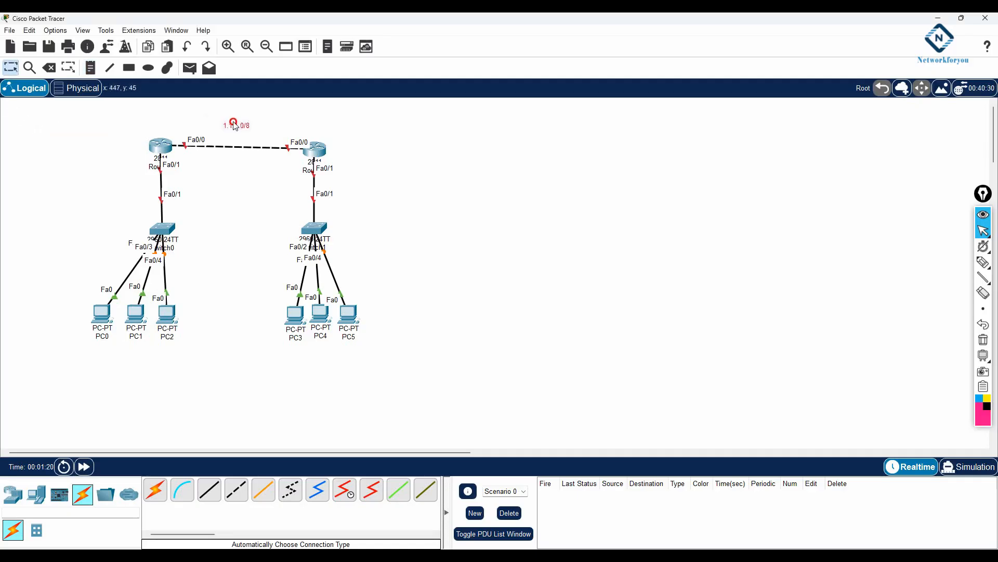
- Add notes reading 192.168.1.1/24 beside Router0's switch link and 192.168.2.1/24 beside Router1's switch link
left_click(96, 159)
type("192.168")
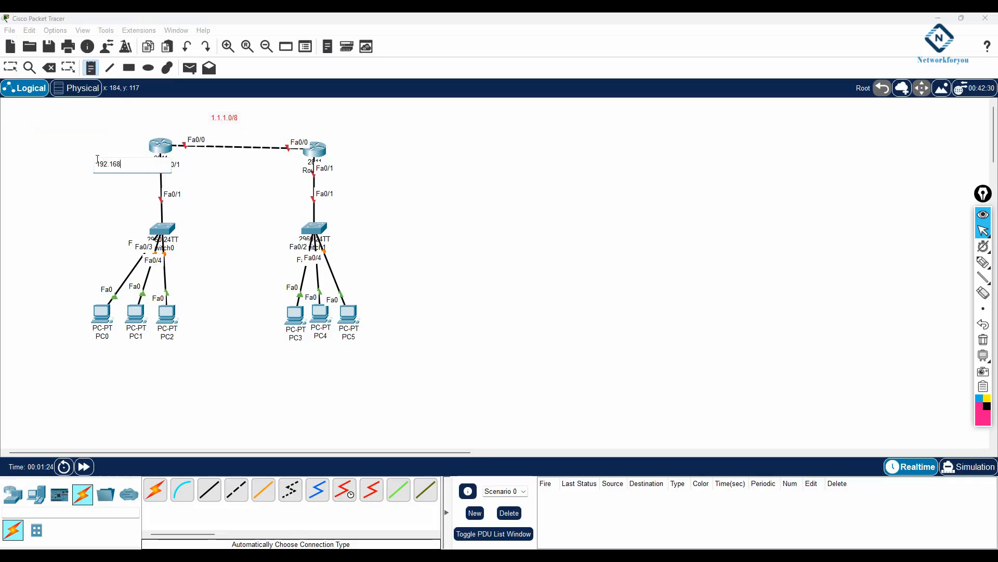
type(".1.1/24")
left_click(346, 168)
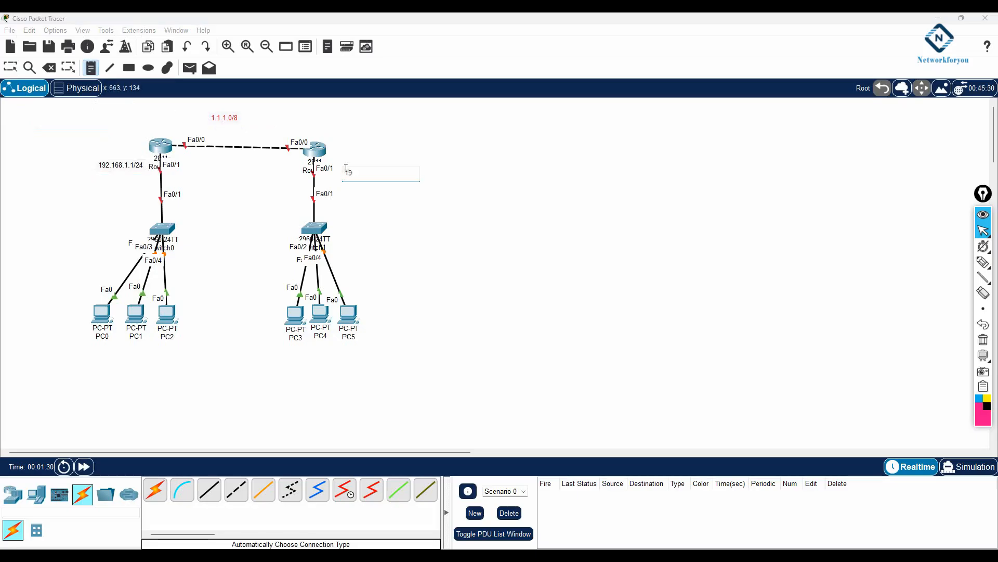
type("192.168.2.1/24")
key("Escape")
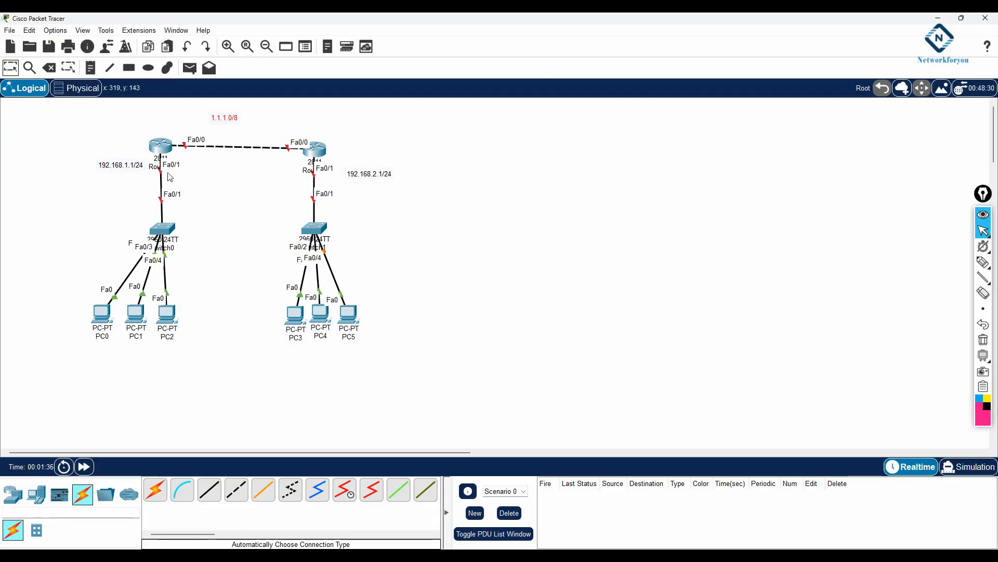
- Rename Router0 as R1 and shorten Router1's display name in the same R style
left_click(155, 167)
type("R1")
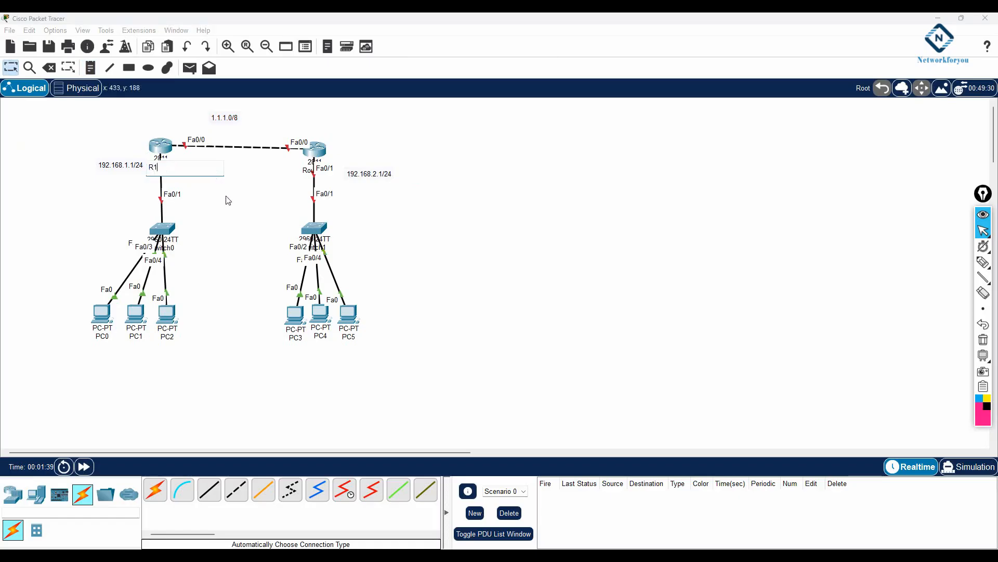
left_click(432, 220)
left_click(310, 170)
double_click(311, 172)
type("R")
left_click(432, 217)
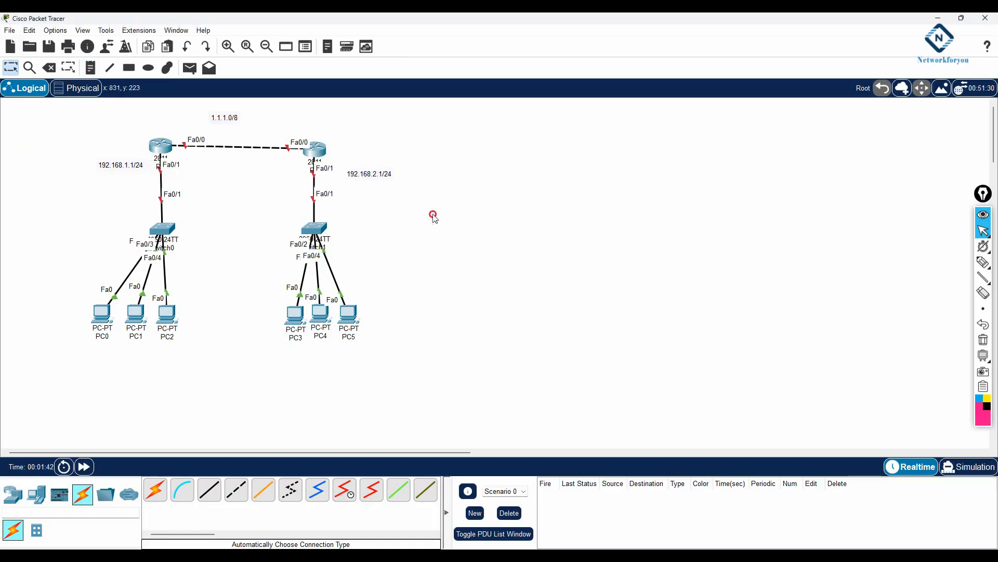
- Tidy the topology by moving both routers slightly up to the same level and spreading out the three PCs below Switch0
left_click_drag(315, 151, 312, 140)
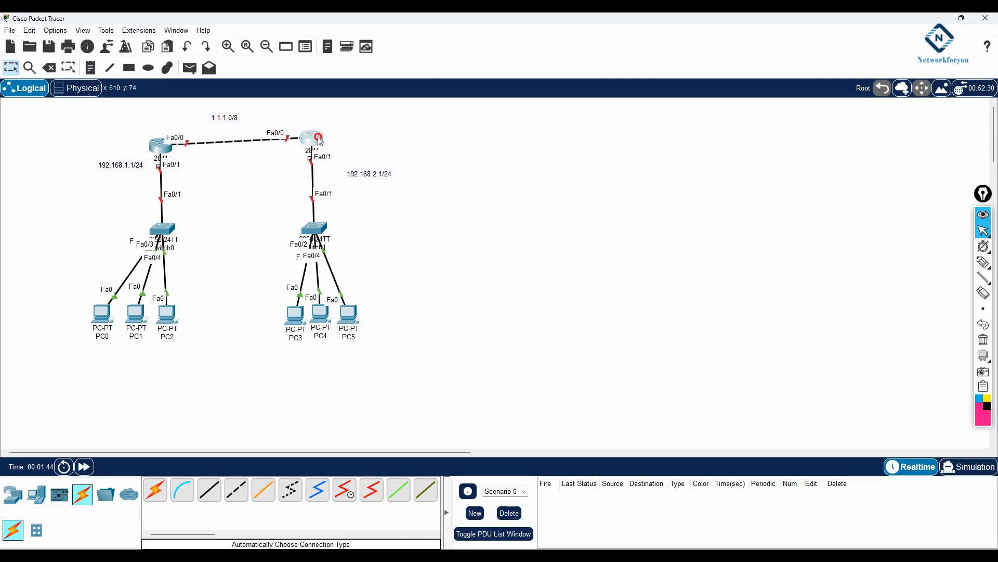
left_click_drag(172, 324, 209, 326)
left_click_drag(136, 319, 90, 313)
left_click_drag(160, 146, 160, 137)
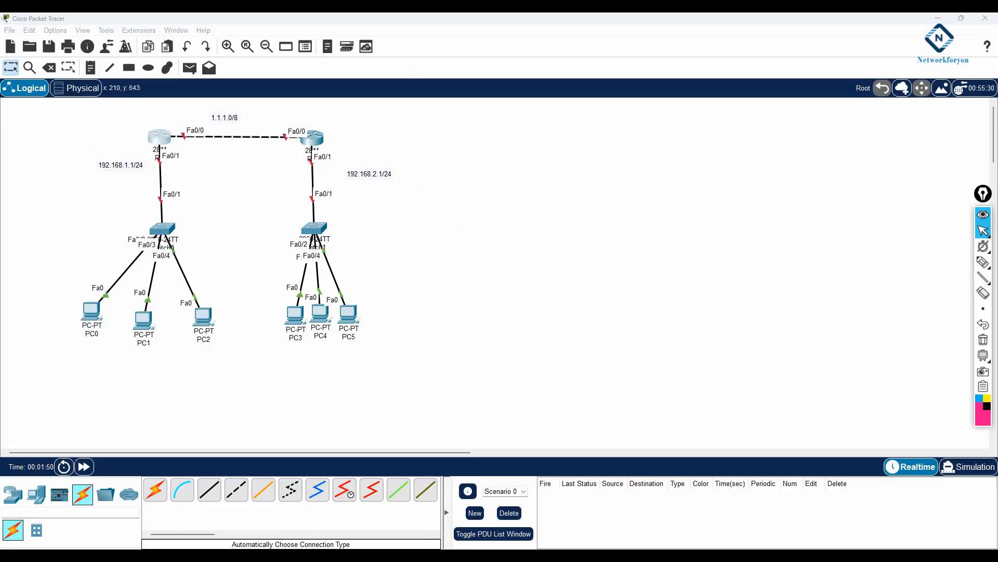
- Switch to Notepad and start a new document titled "!OSPF lab by using interface method:" with the heading "!R1 Configuration:"
key("alt+Tab")
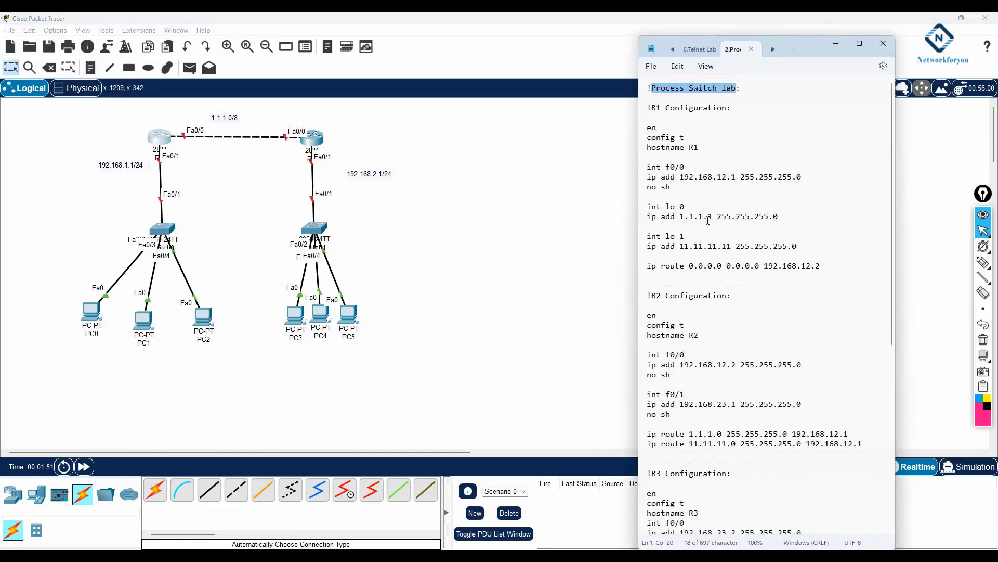
left_click(795, 50)
left_click_drag(637, 113, 672, 116)
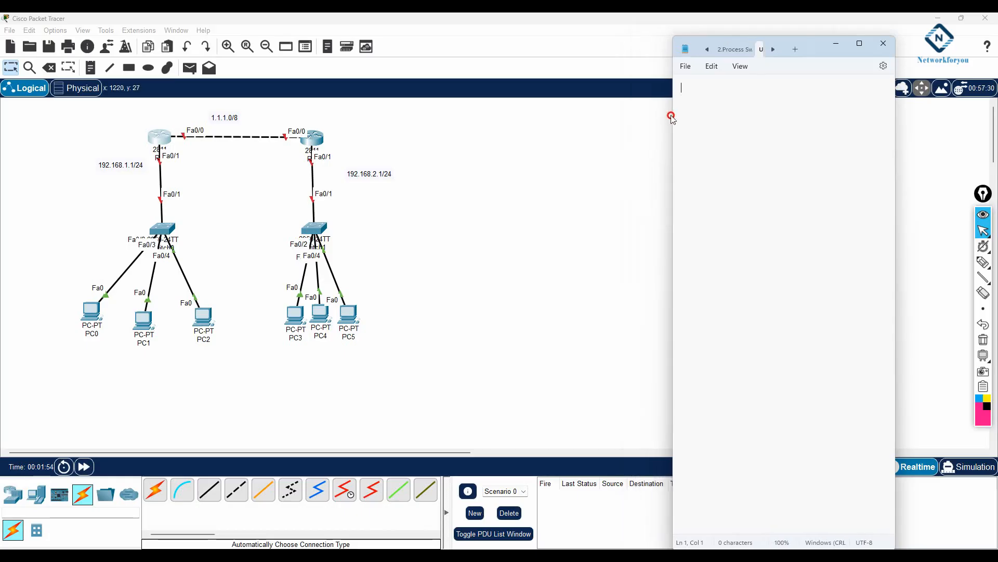
type("!")
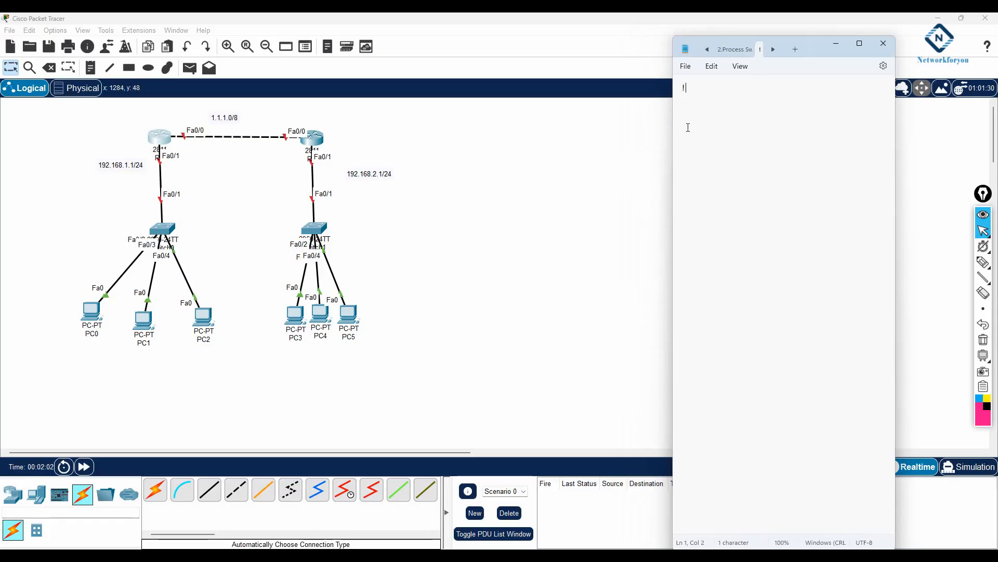
type("osPF lab by using interface method:")
key("Return")
key("Return")
type("!R1 conf")
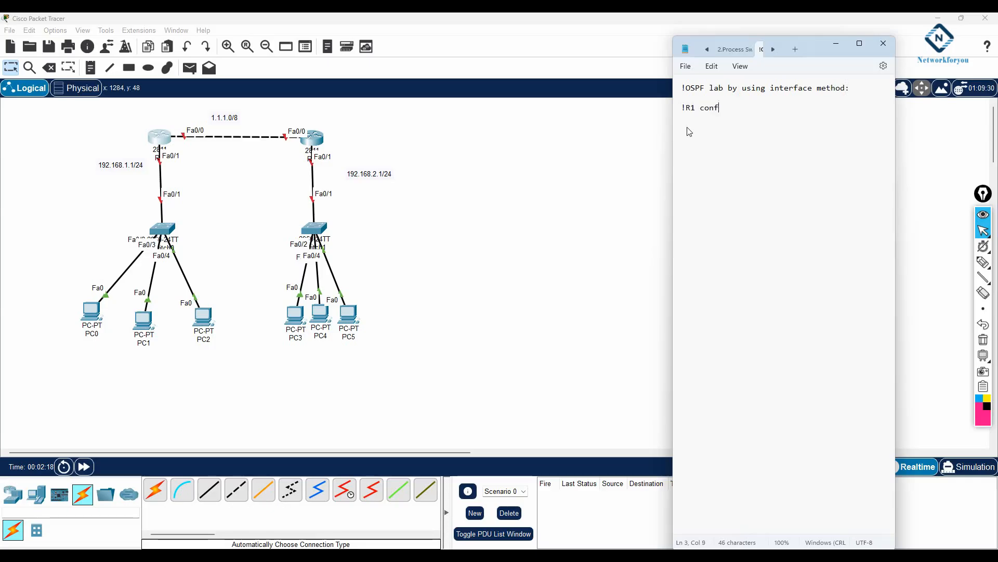
type("Configuration:")
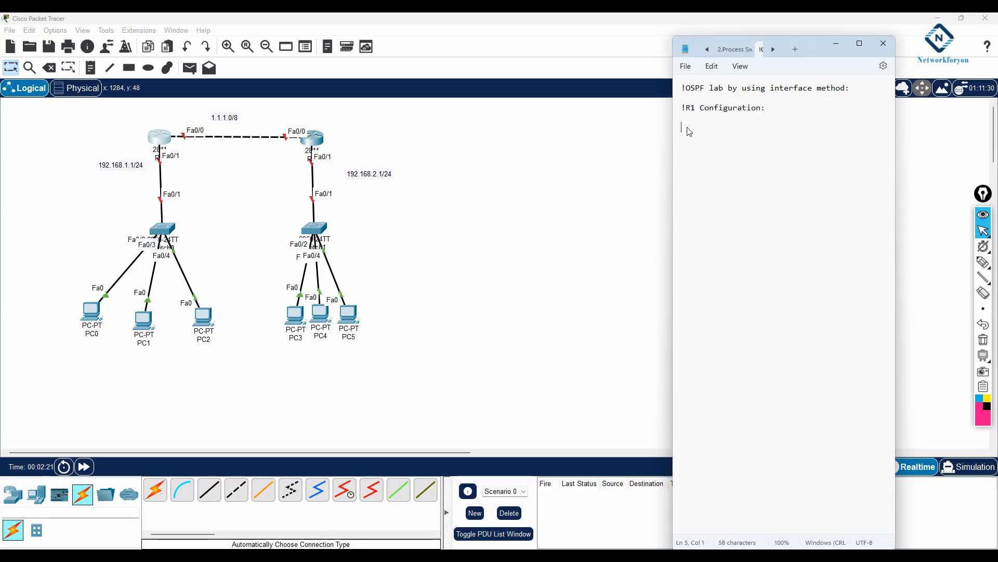
- Write the opening R1 commands en, config t and hostname R1, followed by a separate int f0/0 line
key("Return")
type("conf")
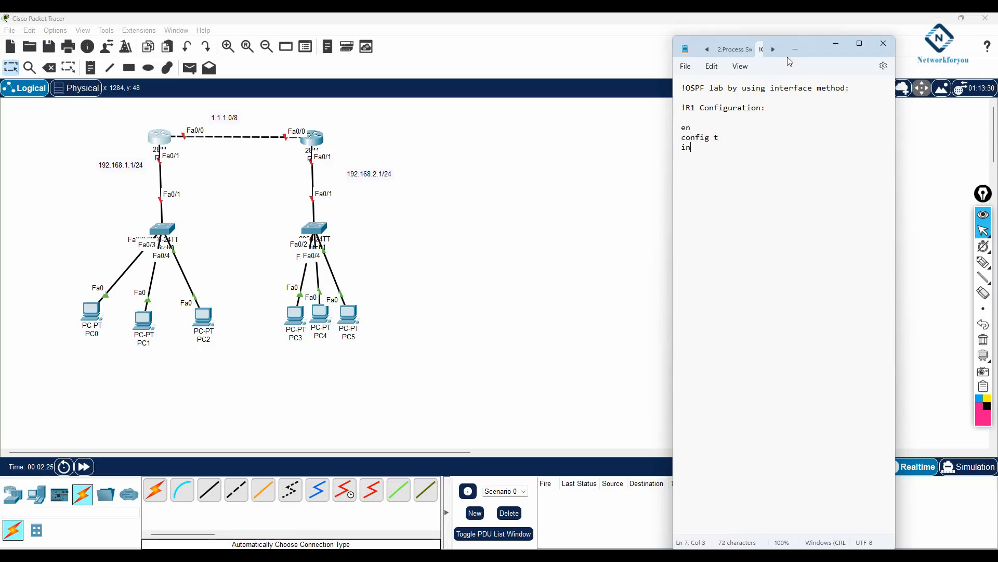
type("ig t int f0/0")
left_click(737, 143)
key("Return")
type("hostname R1")
key("Return")
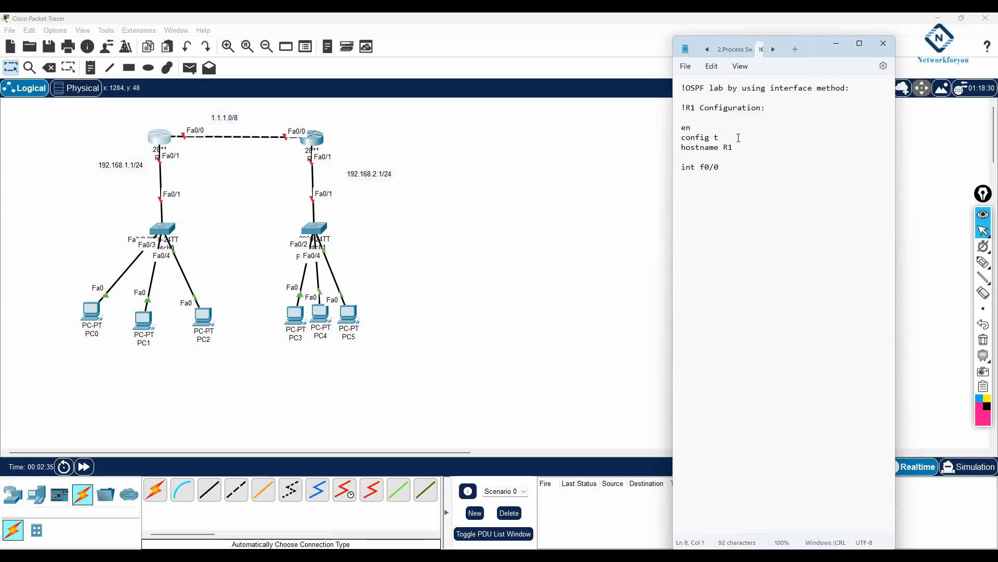
- Complete the int f0/0 block with ip add 1.1.1.1 255.0.0.0 and no sh
left_click(732, 166)
key("Return")
type("ip add 1.1.1.1 255")
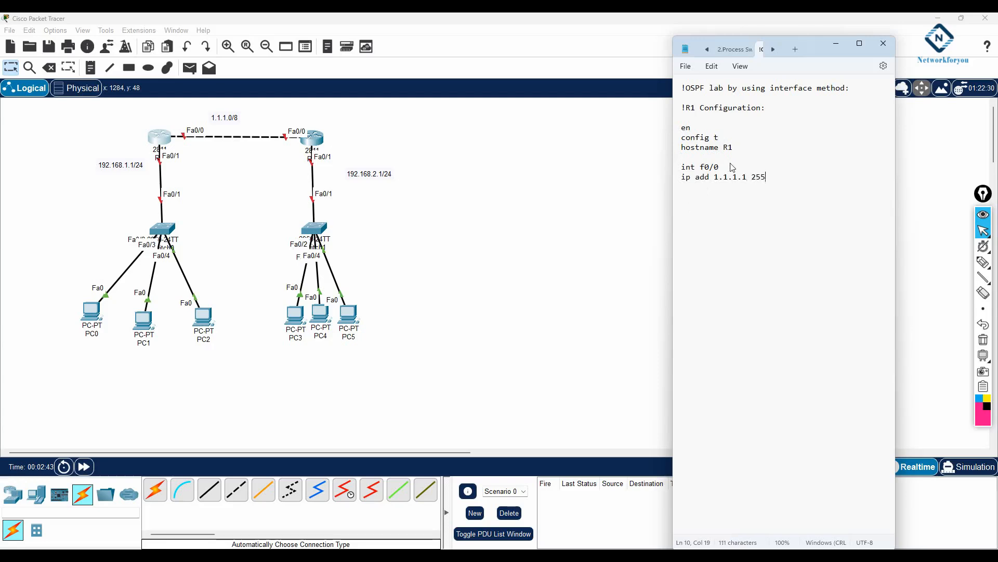
type(".0.0.0")
key("Return")
type("no sh")
key("Return")
key("Return")
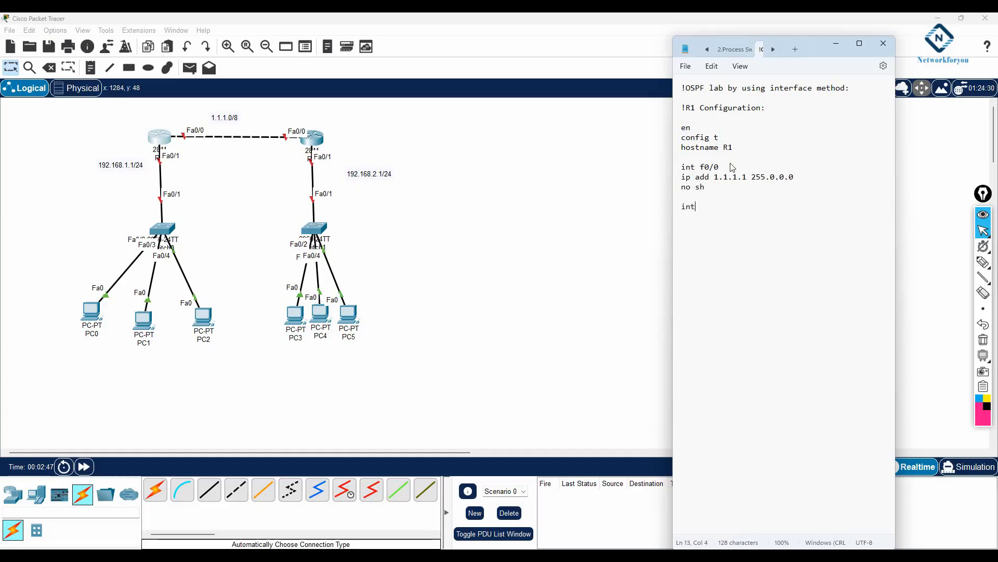
- Add the R1 block int f0/1 with ip add 192.168.1.1 255.255.255.0 and no sh
type("int f0/1 ip a")
type("dd 192")
type(".1")
type("68.1.")
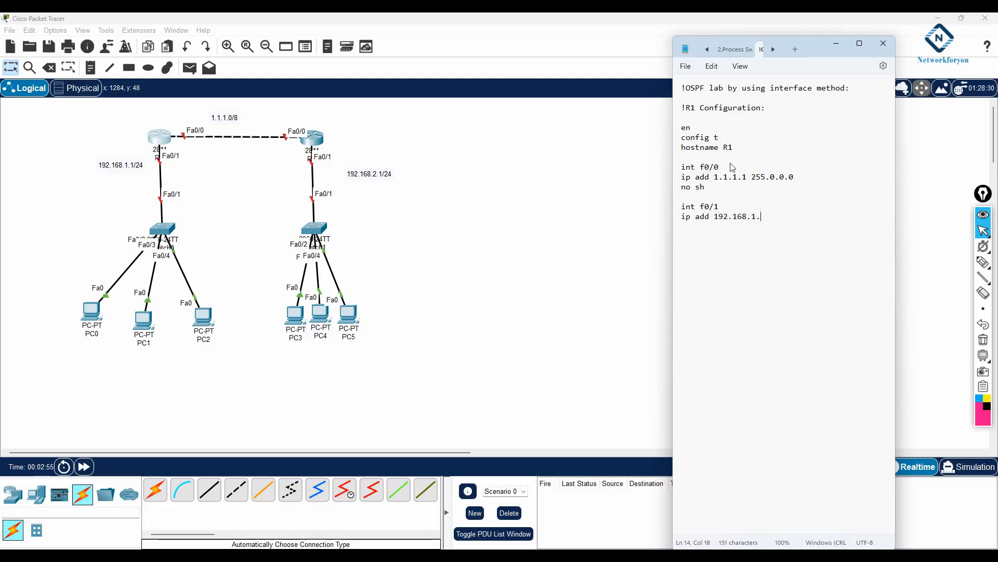
type("1 255.0.0.0")
key("BackSpace")
key("BackSpace")
type("255.255.0")
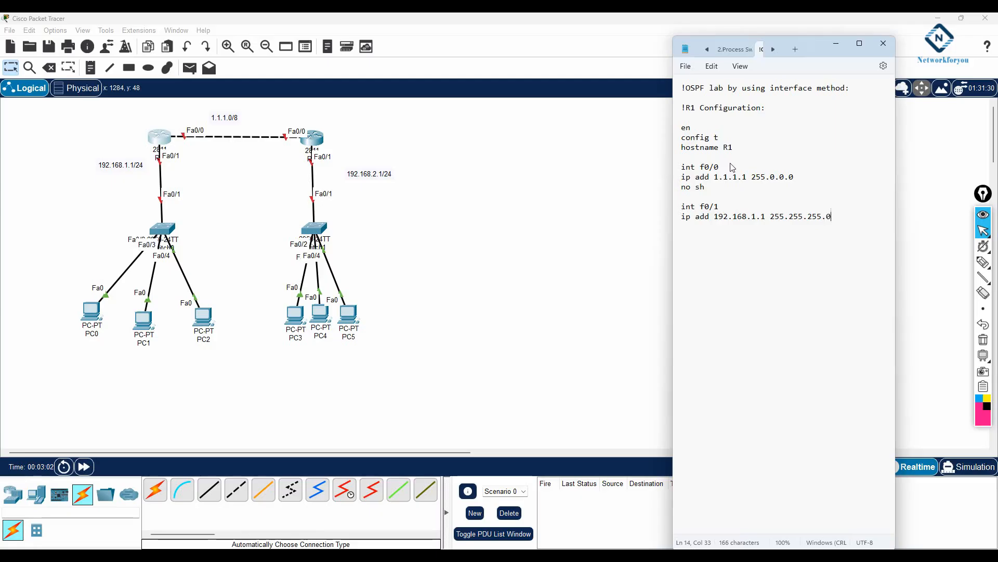
key("Return")
left_click_drag(705, 226, 673, 106)
key("ctrl+End")
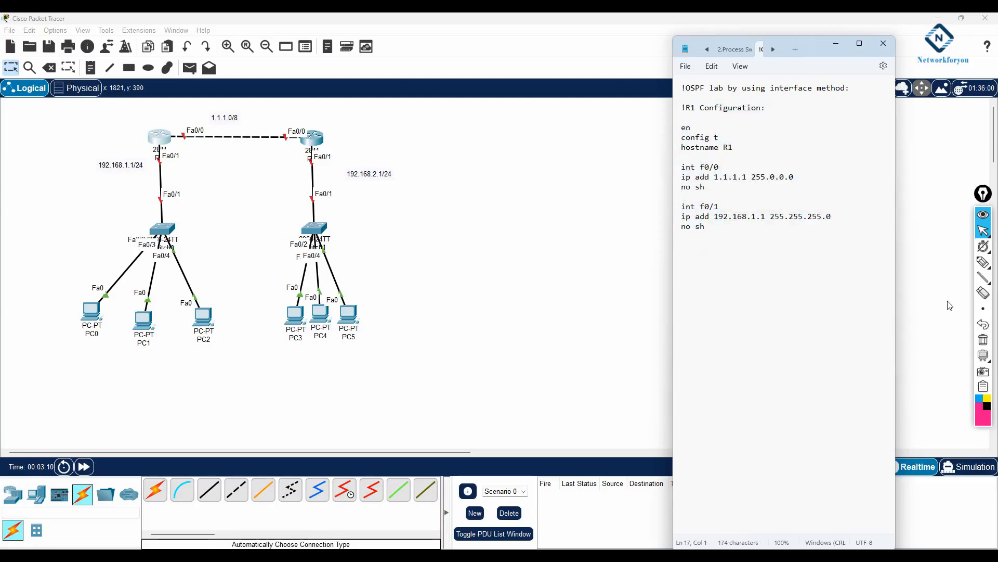
- Add router ospf 1 to the R1 configuration, followed by an int f0/0 block with ip ospf 1 area 0
type("router ospf 1")
key("Return")
type("int")
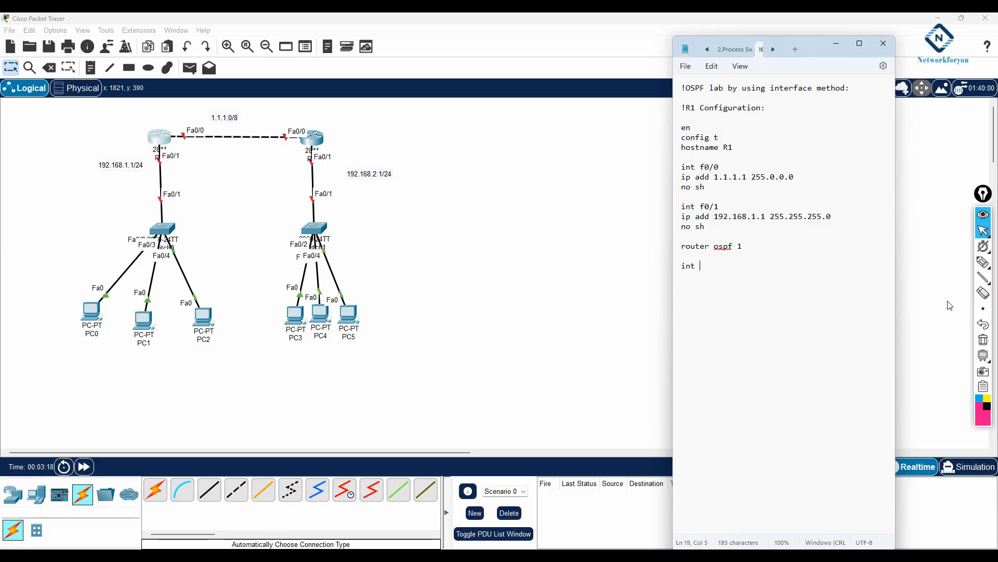
left_click_drag(722, 167, 675, 170)
left_click_drag(725, 206, 678, 207)
left_click(710, 264)
type("f0/0")
key("Return")
type("ip ospf 1 ")
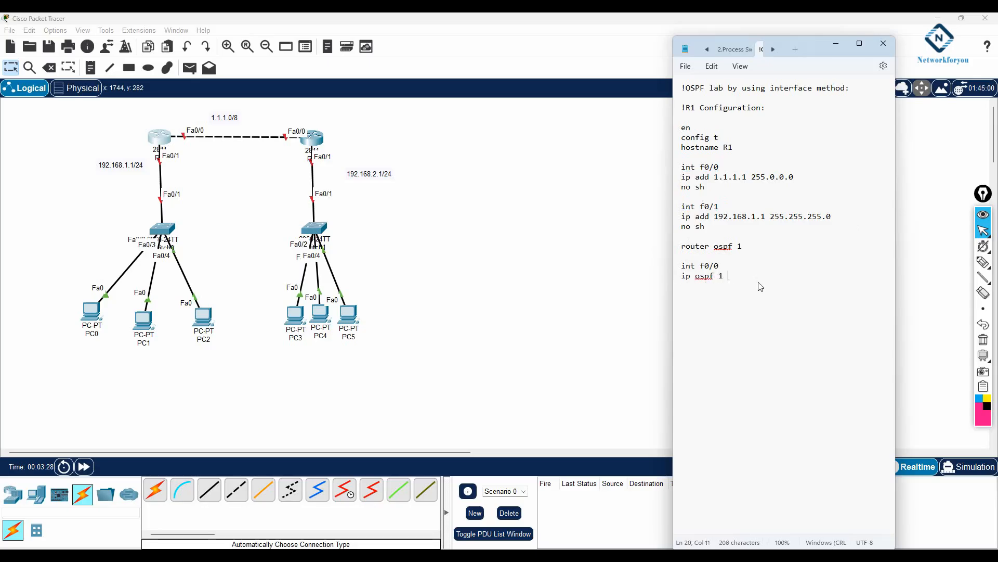
type("area 0")
key("Return")
key("Return")
- Add an int f0/1 block with ip ospf 1 area 0 and close the R1 section with a dashed separator line
type("int")
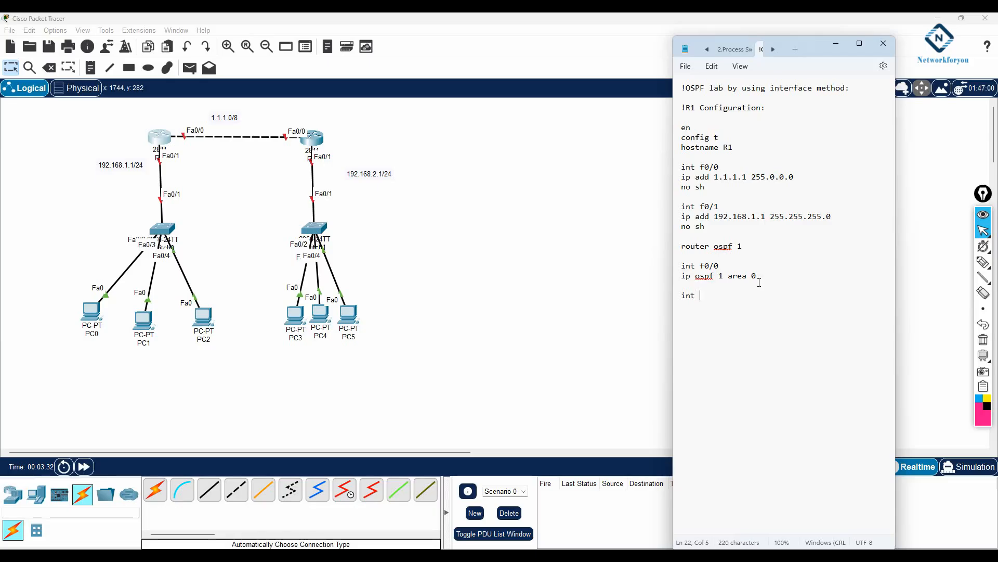
triple_click(720, 208)
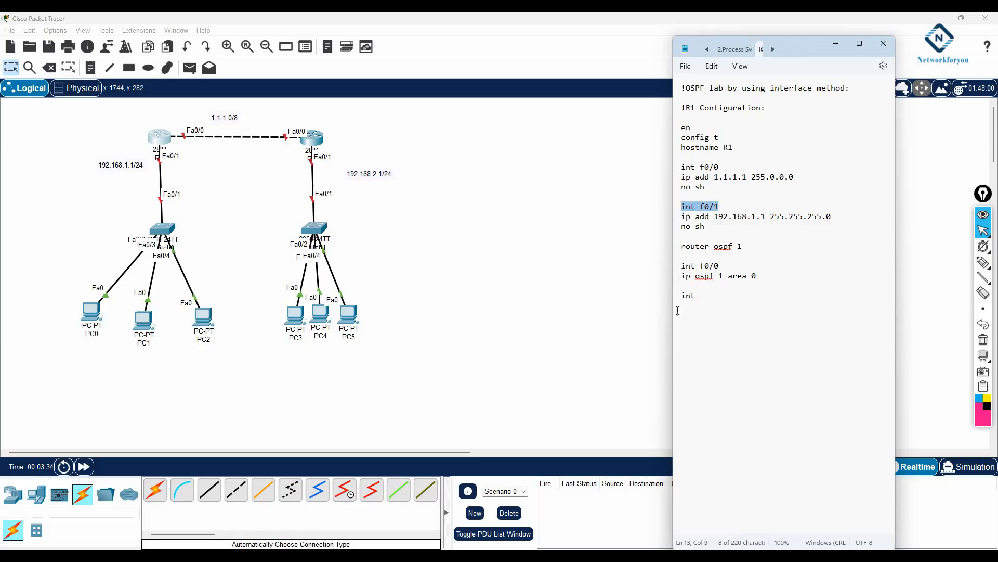
left_click(774, 314)
type("f0/1 ")
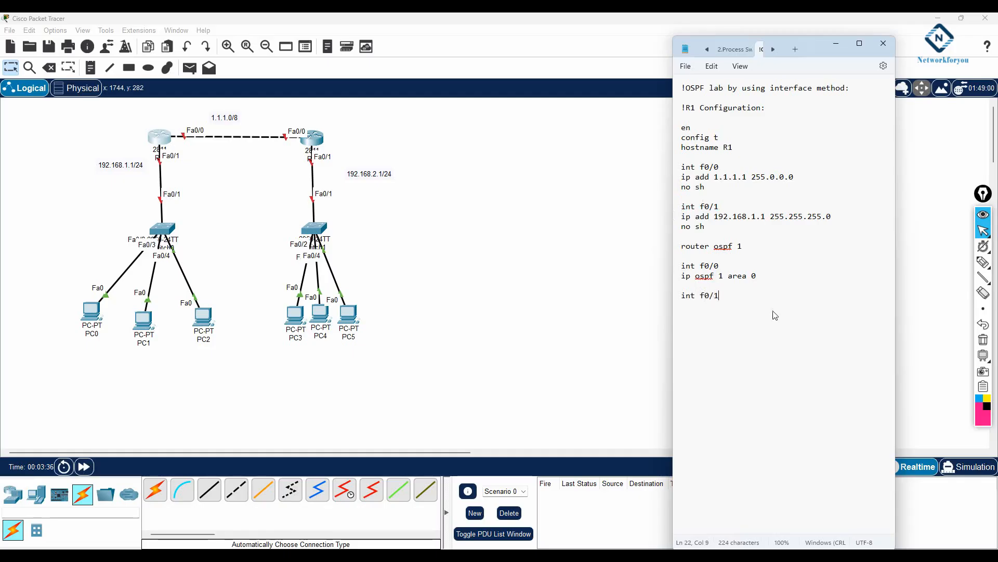
type("ip ospf 1 area 0")
key("Return")
key("Return")
type("----------------------------")
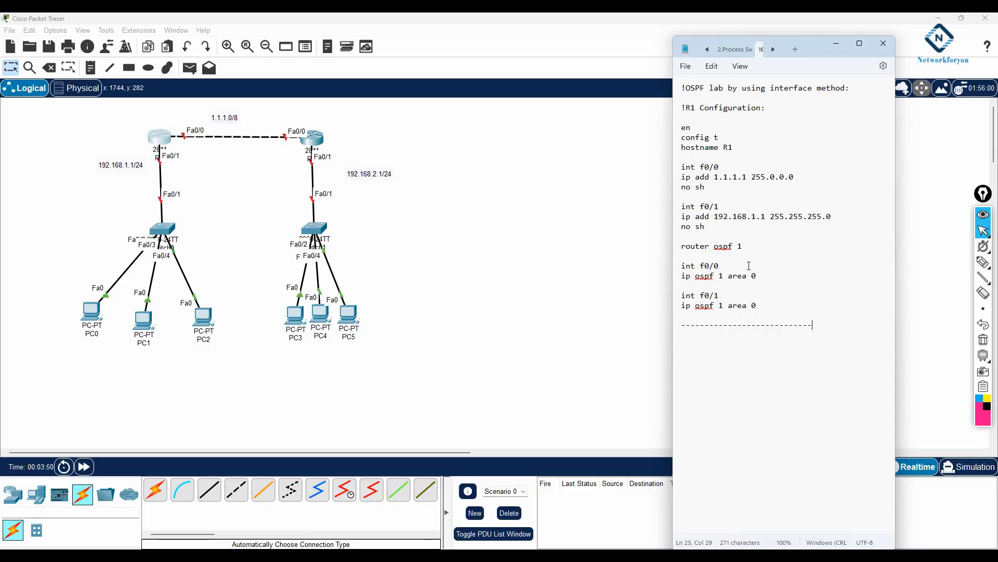
- Copy the whole R1 configuration, from its heading down to the line above the dashed separator
left_click_drag(682, 247, 755, 251)
left_click_drag(682, 167, 720, 167)
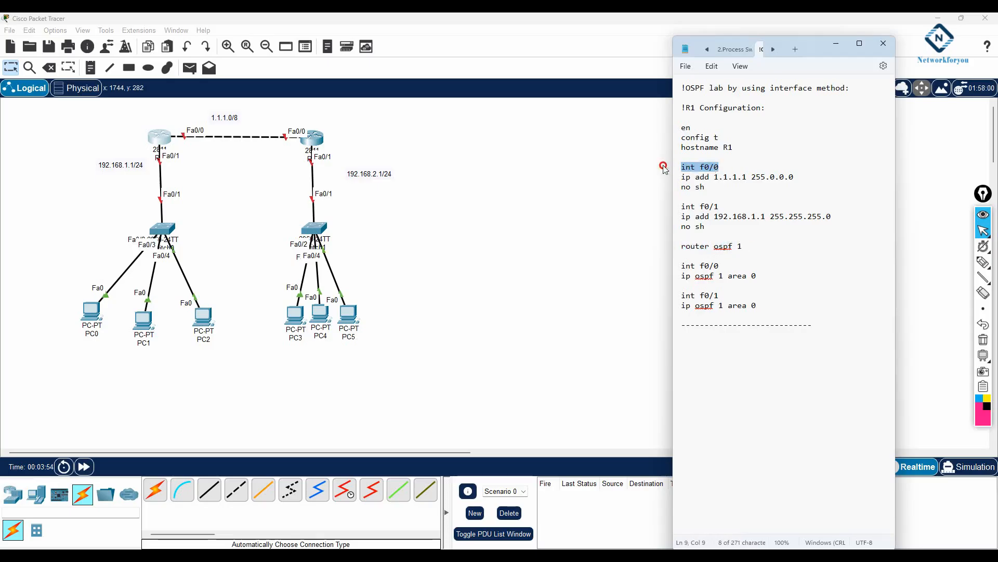
mouse_move(682, 275)
left_mouse_down()
mouse_move(764, 277)
mouse_move(677, 299)
mouse_move(717, 294)
mouse_move(725, 305)
mouse_move(758, 306)
mouse_move(679, 294)
mouse_move(687, 307)
left_mouse_up()
mouse_move(736, 247)
left_mouse_down()
mouse_move(743, 254)
mouse_move(719, 276)
mouse_move(756, 276)
mouse_move(770, 312)
mouse_move(676, 99)
mouse_move(671, 114)
left_mouse_up()
key("ctrl+c")
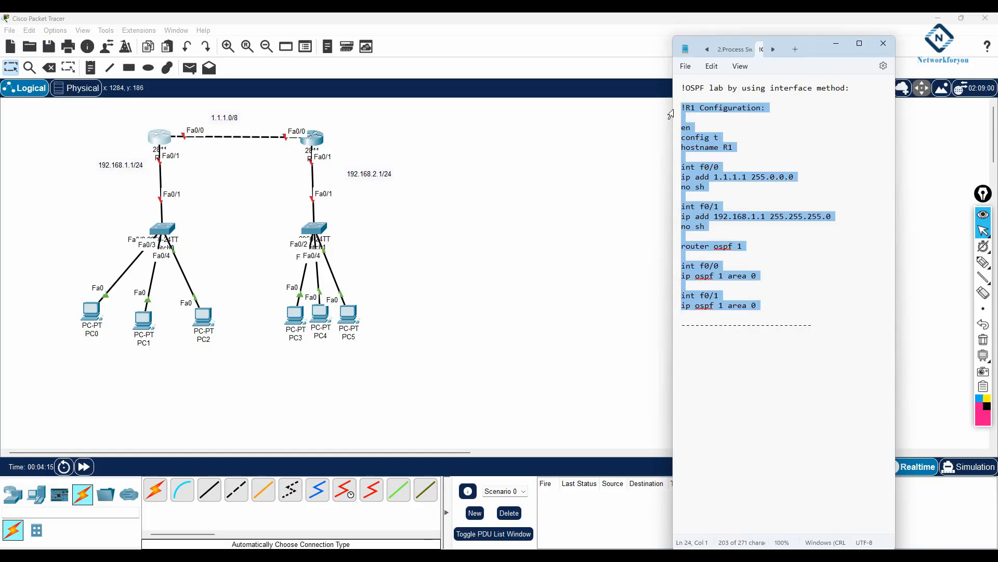
- In R1's CLI in Packet Tracer, answer no to the initial configuration dialog and paste the copied R1 configuration
left_click(159, 138)
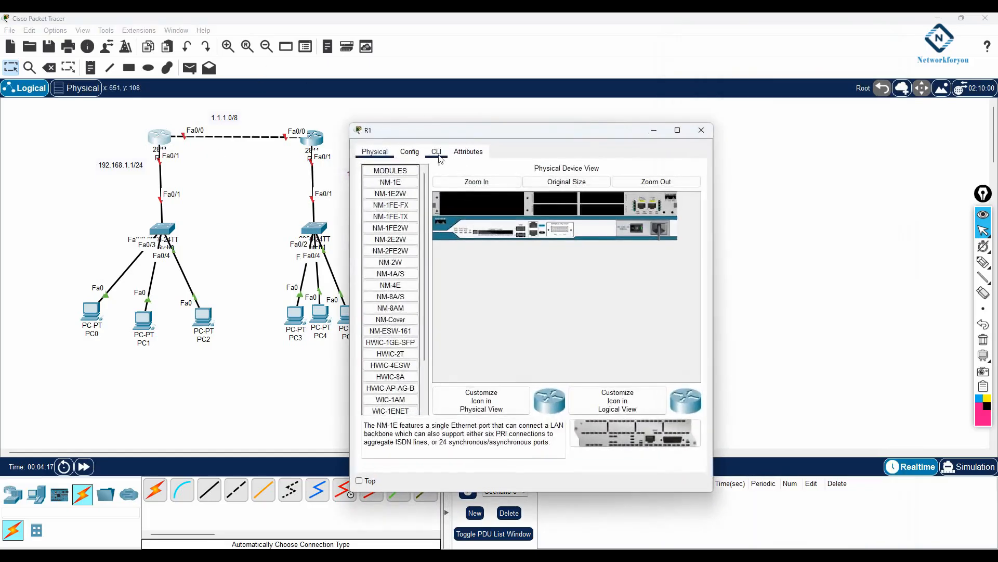
left_click(440, 159)
type("no")
key("Return")
key("Return")
key("Return")
key("Return")
key("Return")
key("Return")
key("Return")
key("Return")
key("Return")
key("Return")
key("Return")
key("Return")
key("Return")
key("Return")
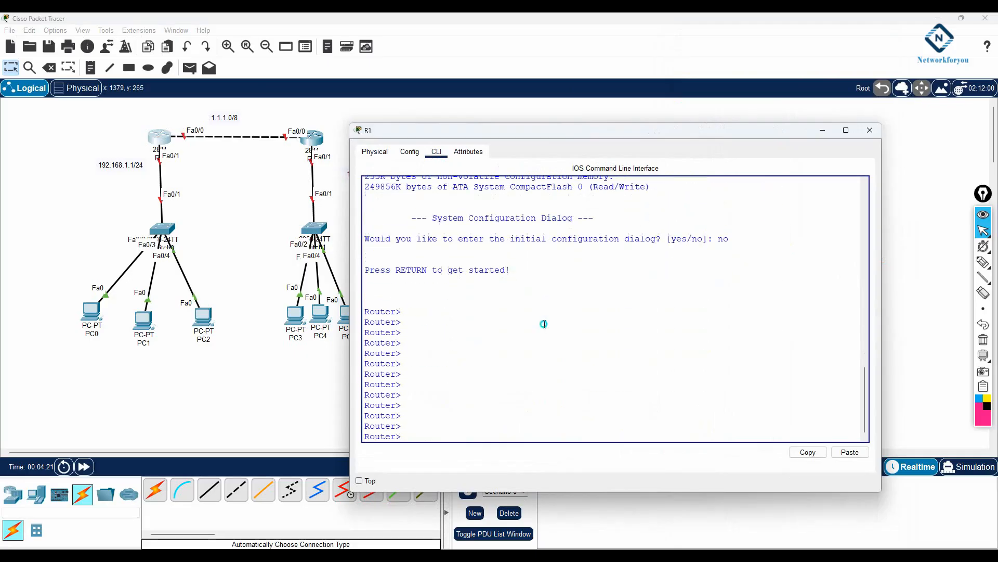
left_click(574, 342)
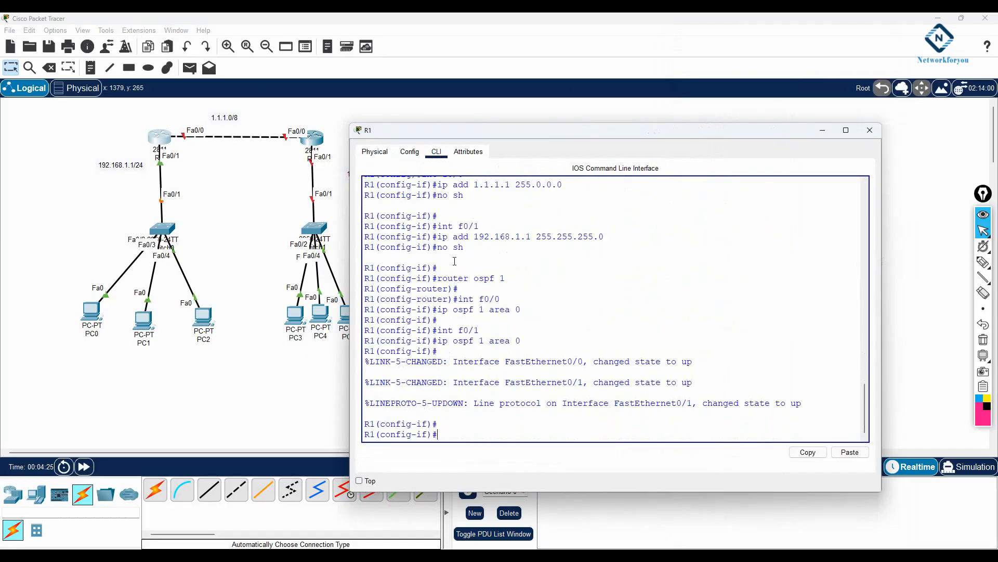
- Return to Notepad and duplicate the R1 configuration block below the dashed separator
left_click(822, 130)
left_click(253, 553)
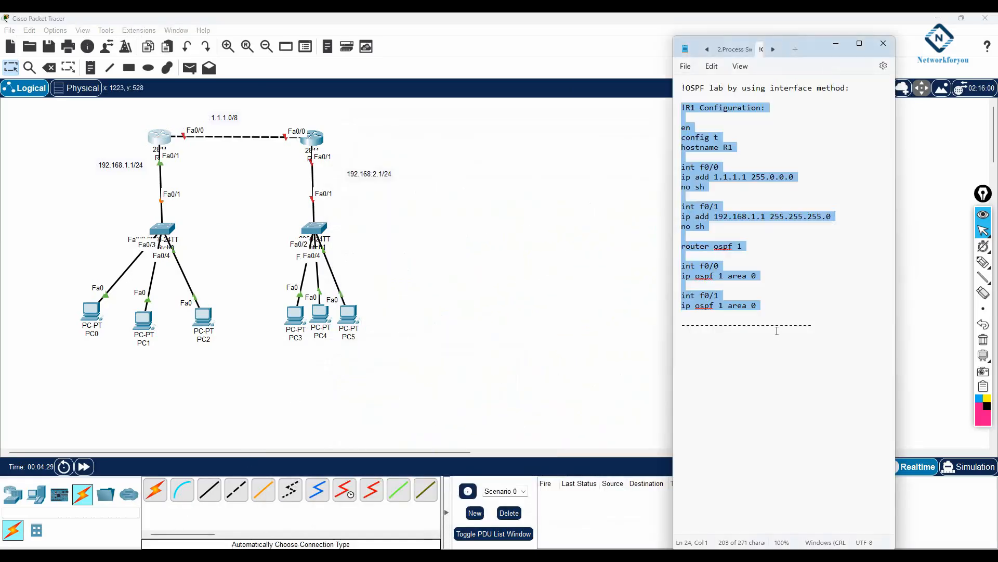
left_click(847, 325)
key("Return")
key("ctrl+v")
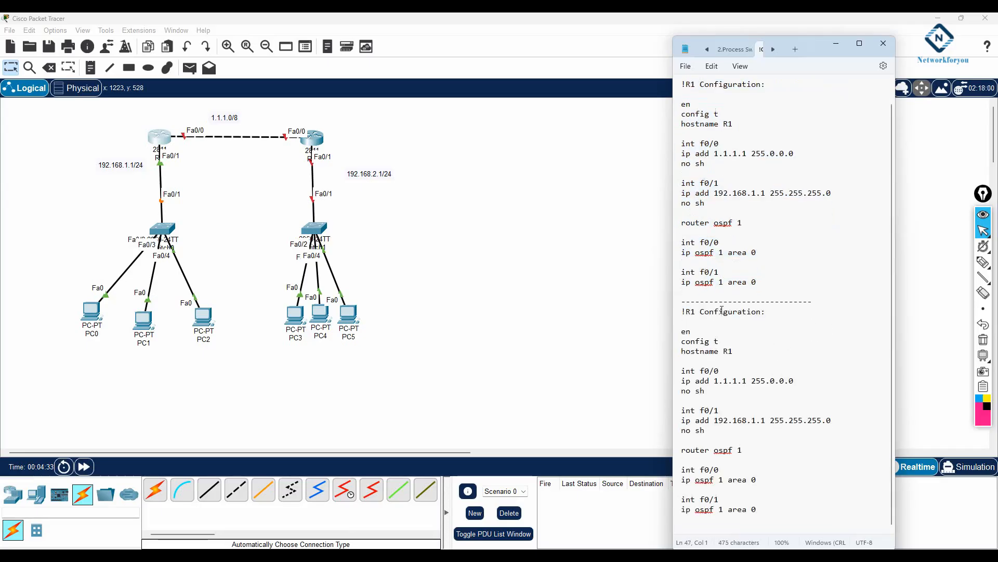
- Change the duplicated block's heading to !R2 Configuration: and its hostname to R2
left_click(695, 312)
key("BackSpace")
type("2")
left_click(731, 351)
key("BackSpace")
type("2")
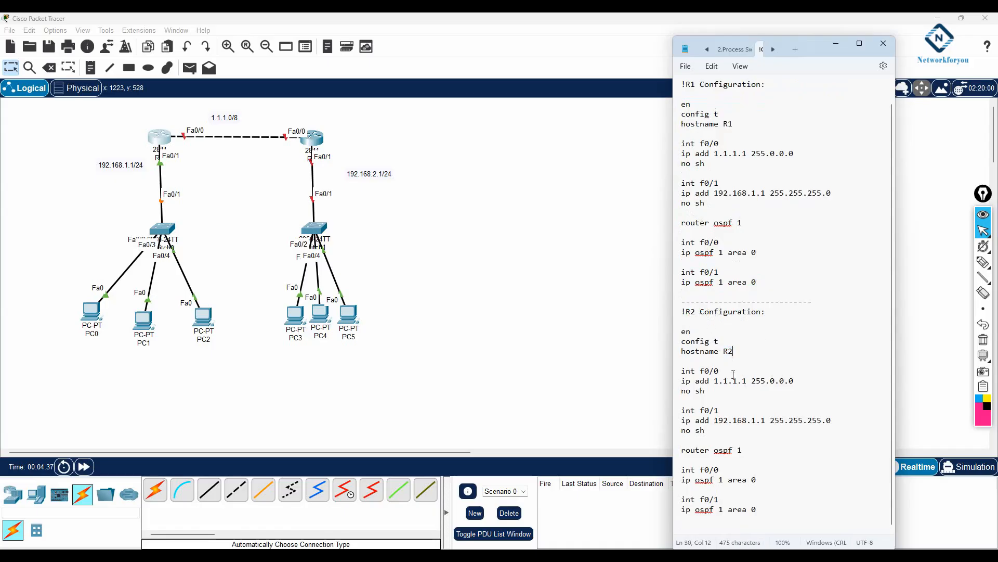
- Set the R2 block's addresses to 1.1.1.2 for f0/0 and 192.168.2.1 for f0/1
left_click(747, 382)
key("BackSpace")
type("2")
key("BackSpace")
type("2")
- Copy the R2 configuration block, open R2's CLI in Packet Tracer and answer no to the initial configuration dialog
left_click_drag(771, 518, 676, 311)
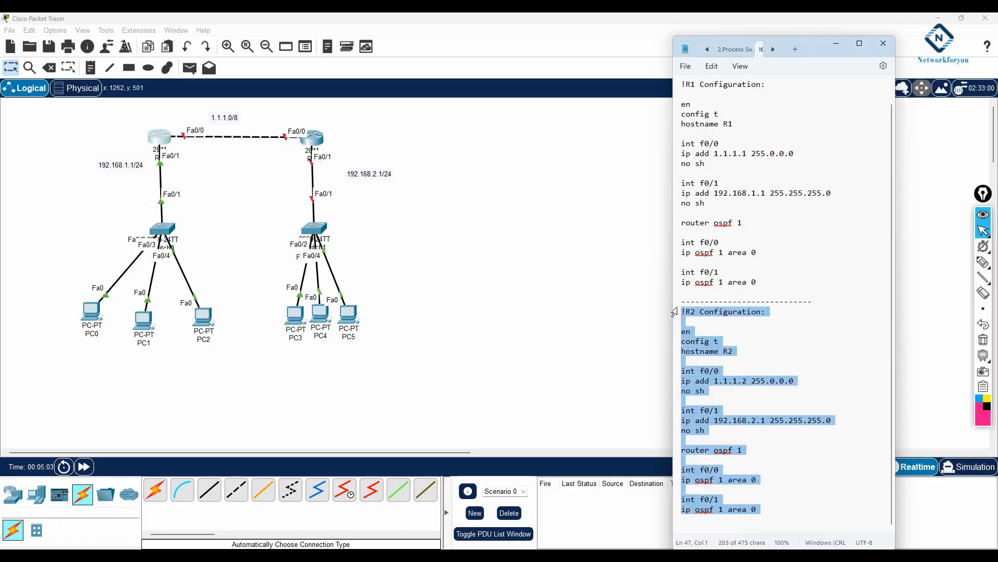
left_click(318, 140)
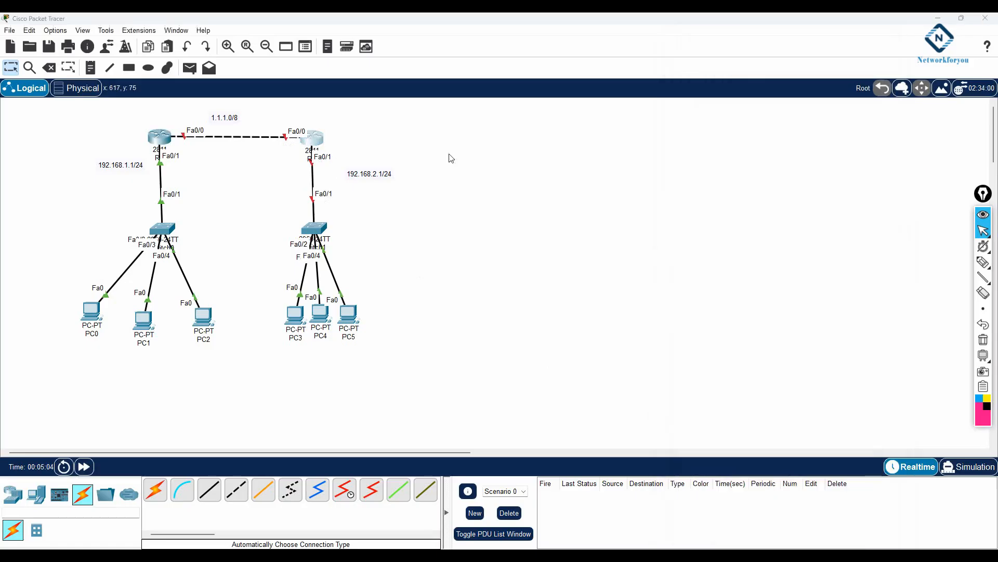
left_click(436, 151)
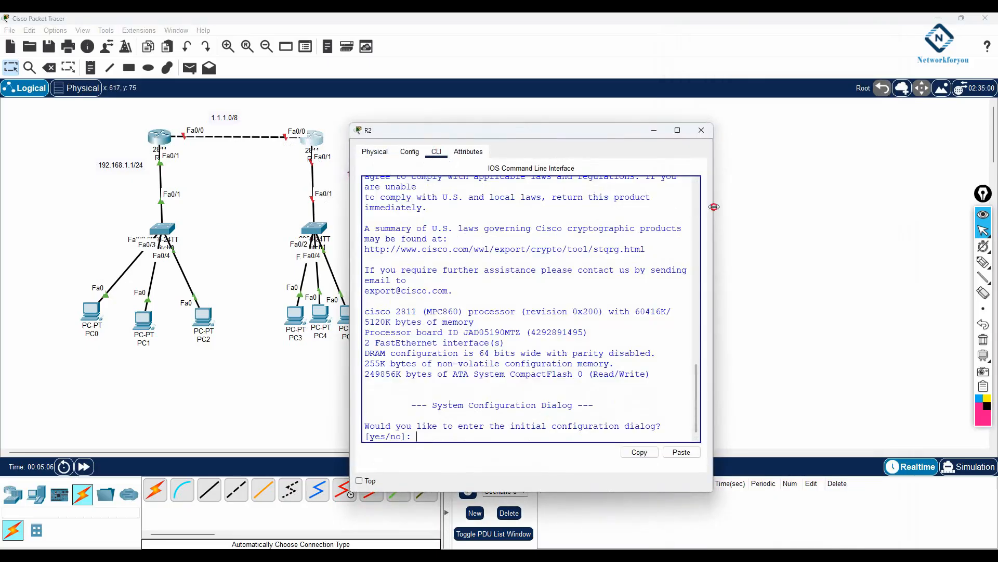
left_click_drag(712, 208, 936, 224)
type("no")
key("Return")
key("Return")
key("Return")
key("Return")
key("Return")
key("Return")
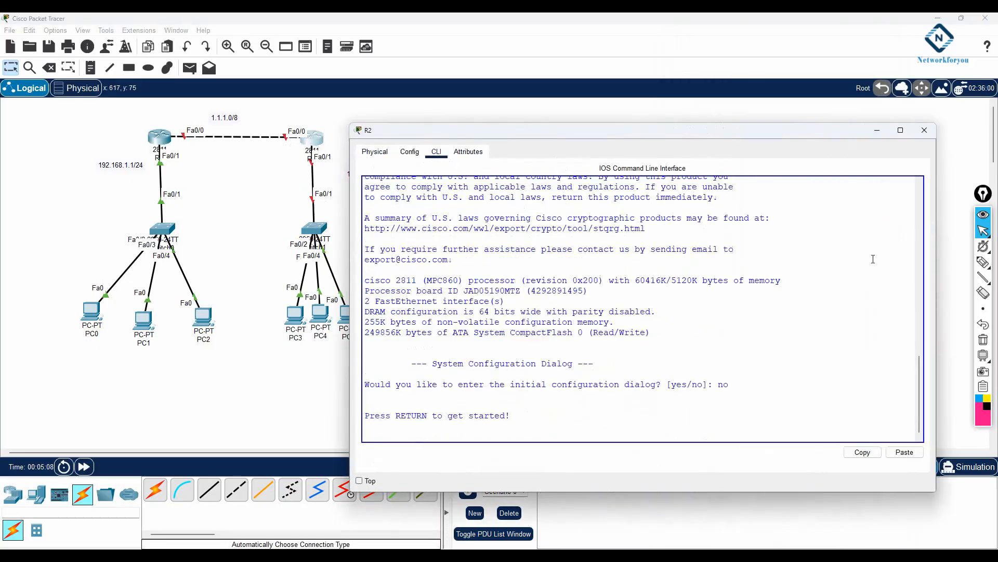
- Paste the copied R2 configuration into R2's CLI and look over the executed commands
right_click(603, 299)
left_click(612, 306)
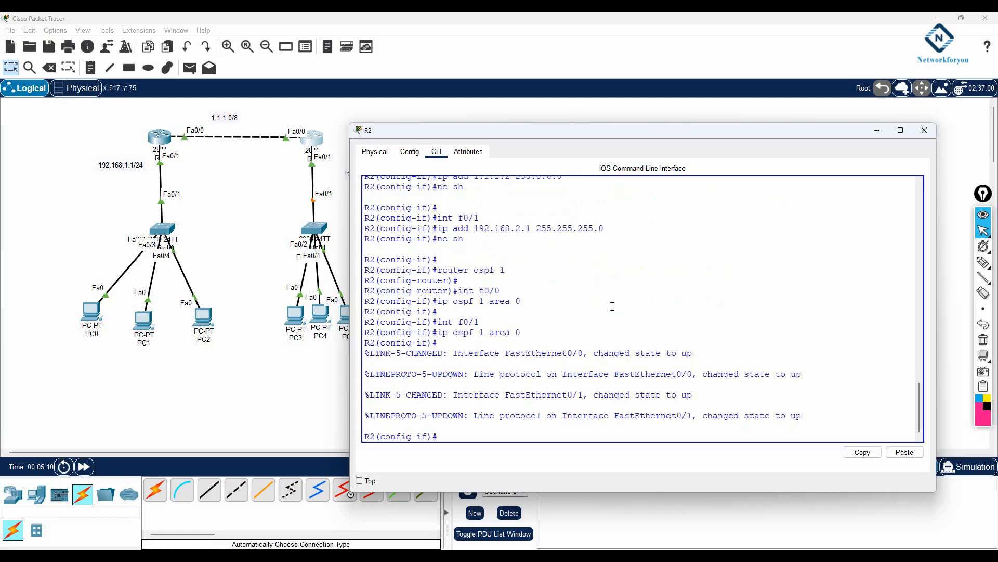
scroll(612, 306, "up", 5)
scroll(613, 307, "down", 5)
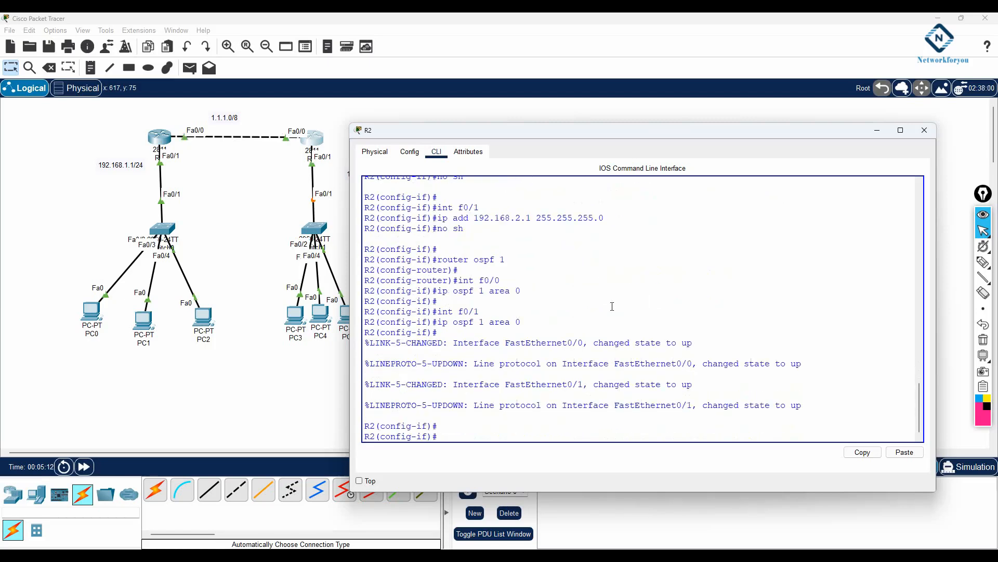
- Leave configuration mode on R2 and save its configuration with wr
key("ctrl+z")
key("Return")
key("Return")
key("Return")
key("Return")
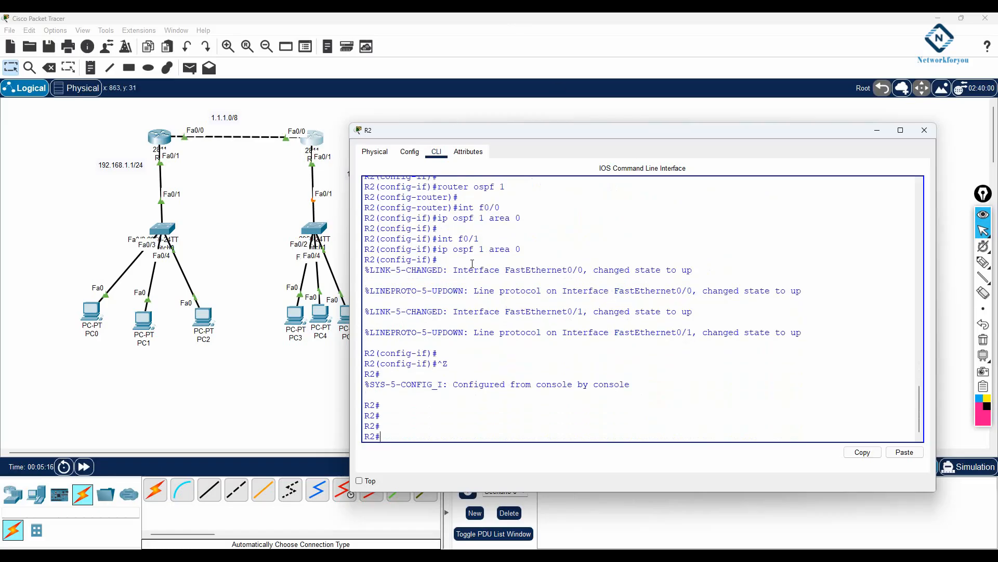
type("wr")
key("Return")
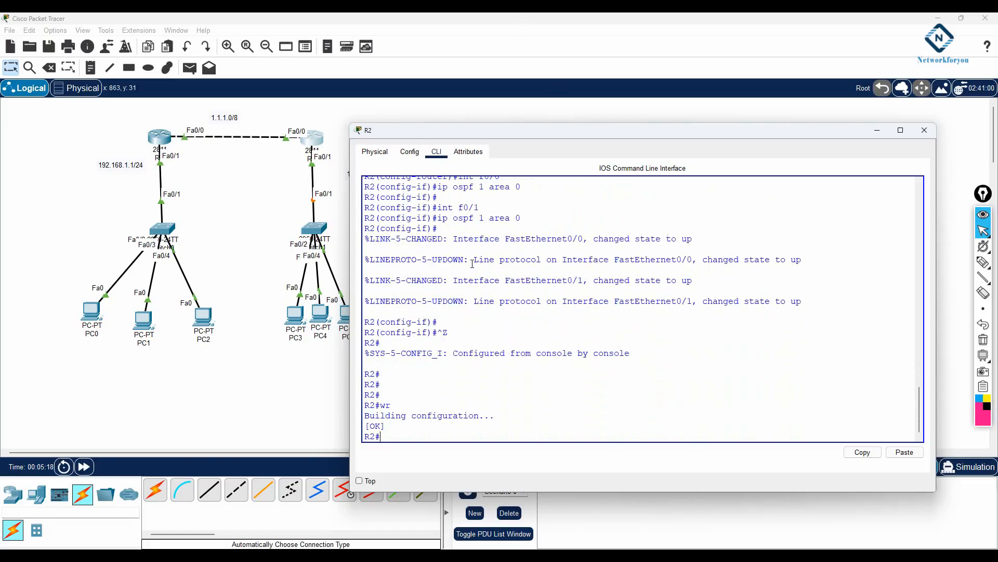
- Switch to R1's CLI and save its configuration with do wr
left_click(610, 314)
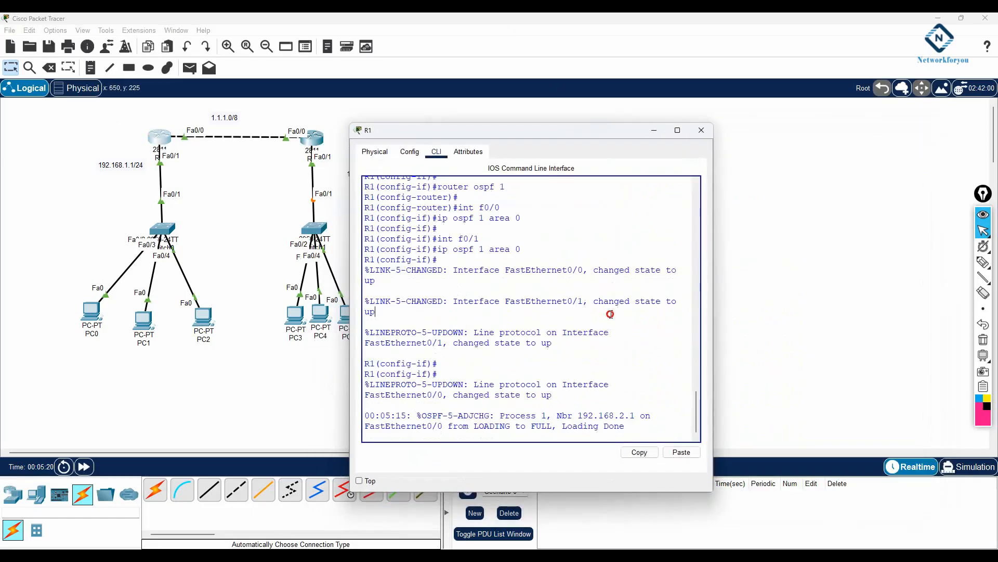
key("Return")
key("Return")
key("Return")
type("do wr")
key("Return")
- Exit R1's configuration modes to the privileged prompt and display the routing table with sh ip route
type("exit")
key("Return")
key("Return")
key("Return")
type("exit")
key("Return")
key("Return")
type("sh")
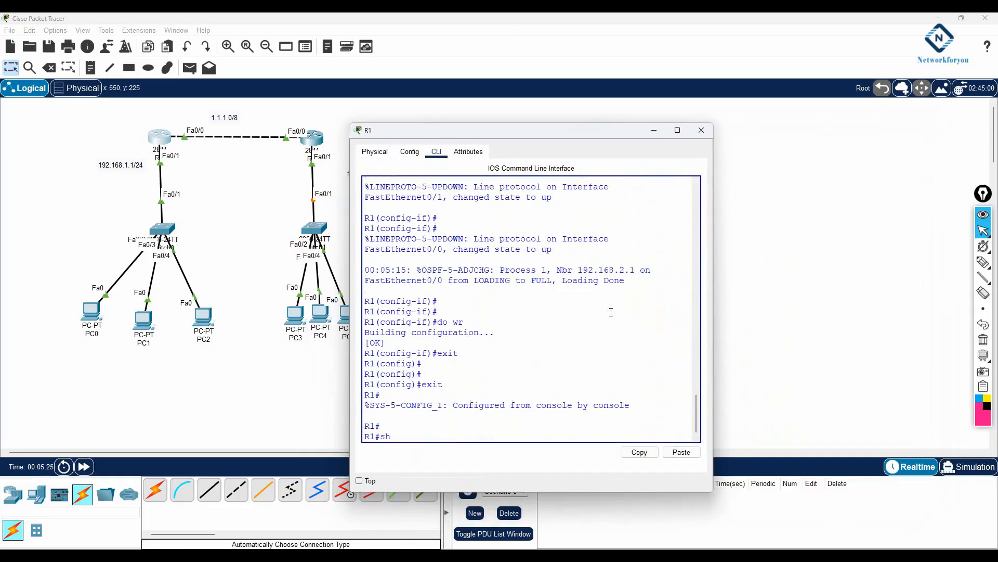
type(" ip route")
key("Return")
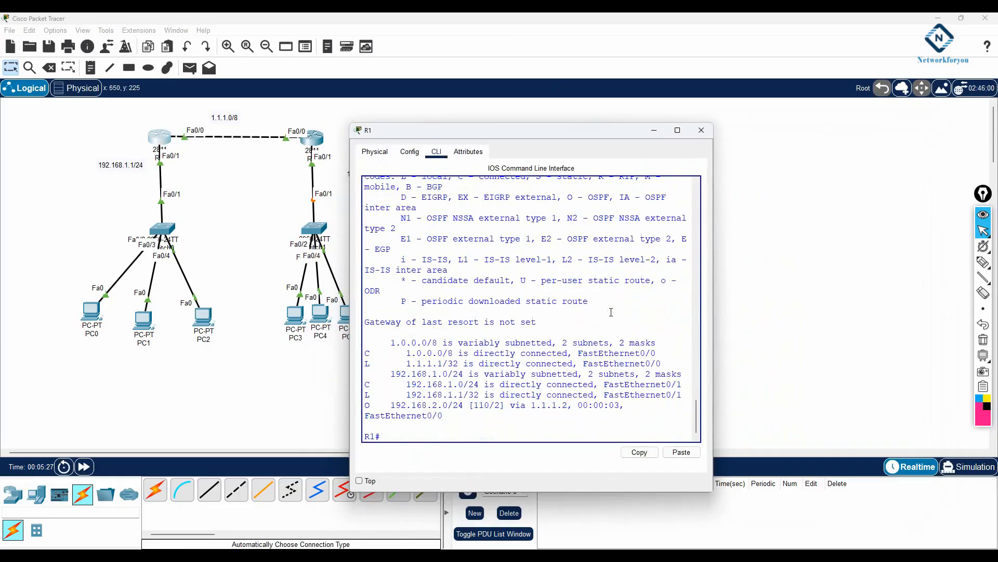
- Widen R1's CLI window and examine the OSPF route's code, destination network, next hop, age and outgoing interface
left_click_drag(713, 343, 988, 370)
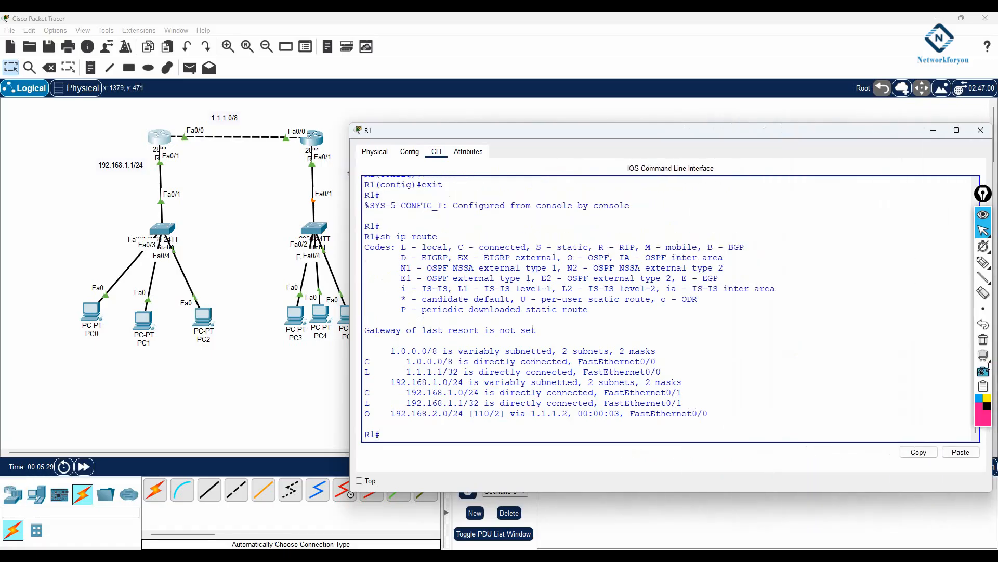
left_click_drag(376, 416, 368, 413)
left_click_drag(566, 259, 610, 258)
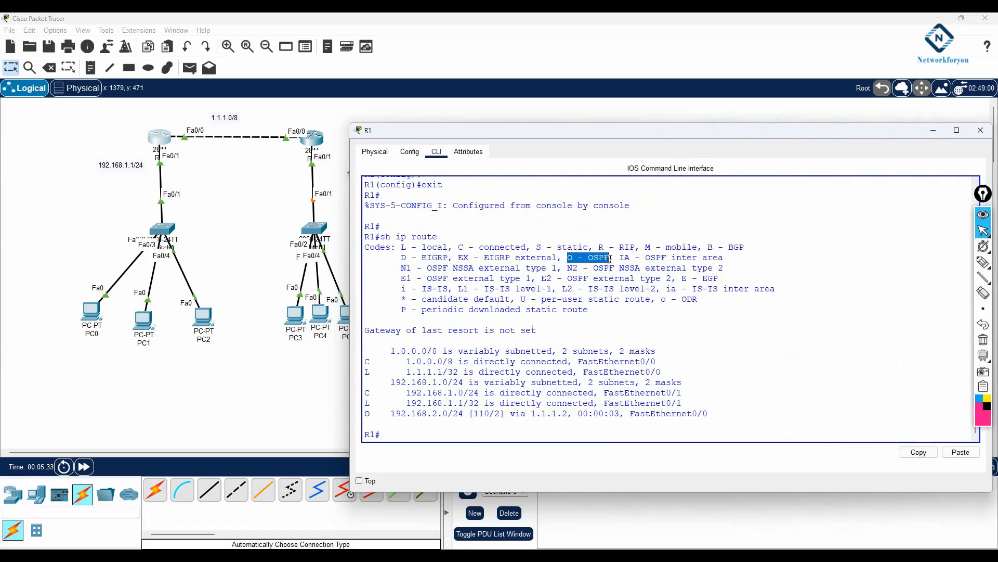
left_click_drag(394, 414, 462, 416)
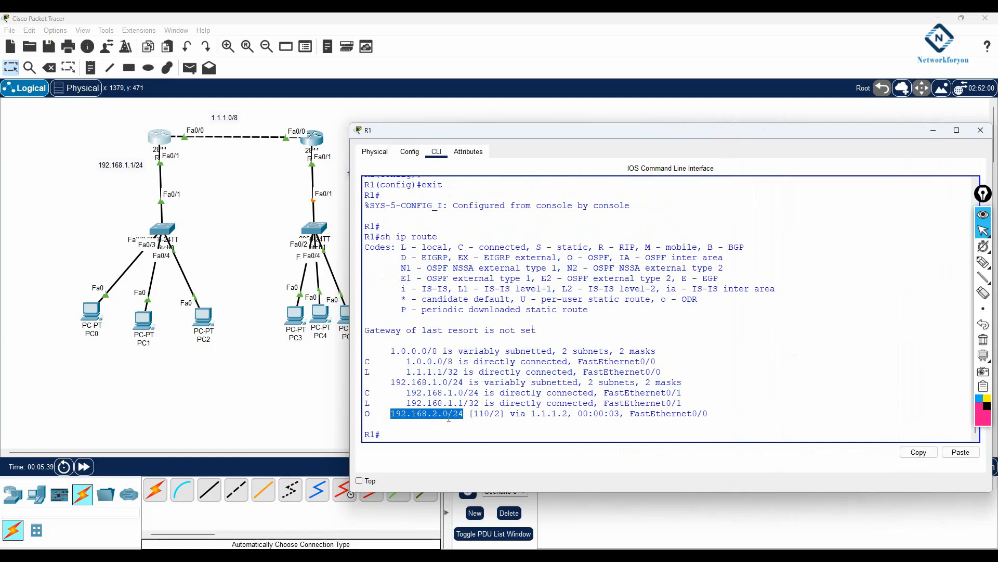
left_click_drag(531, 414, 568, 415)
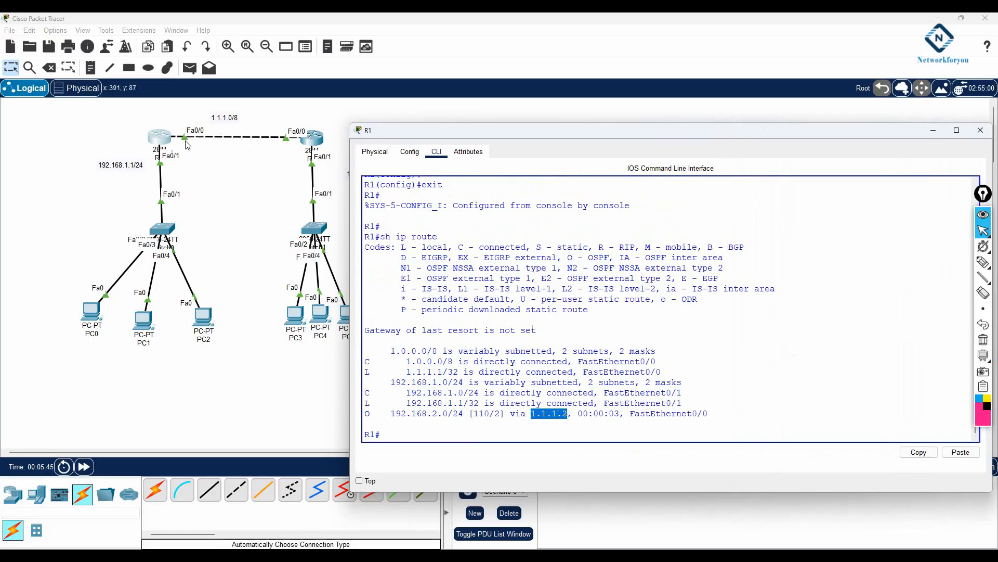
left_click_drag(631, 415, 722, 417)
left_click_drag(619, 414, 574, 414)
left_click(491, 420)
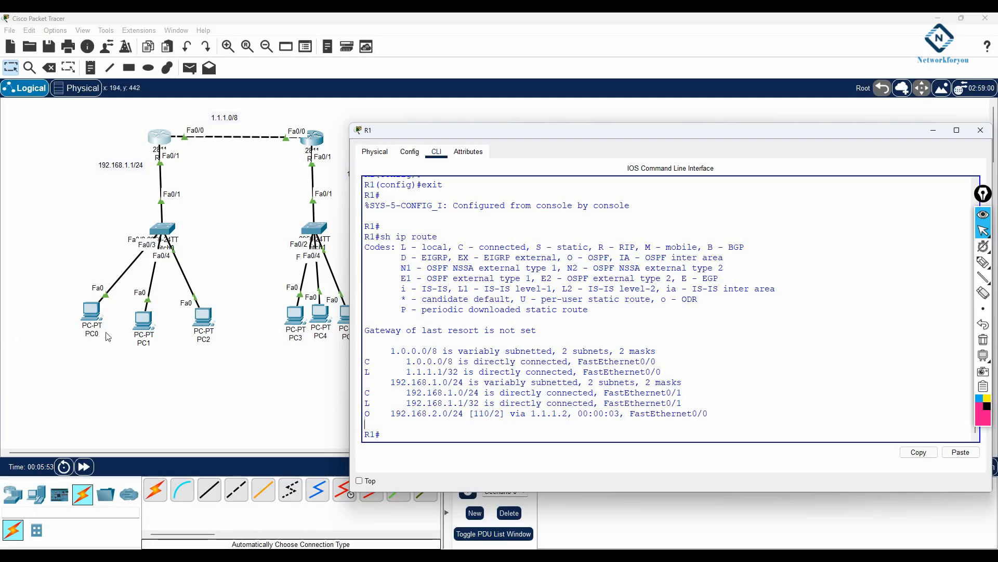
- Rename PC0 in the topology as 192.168.1.2 and copy that address
left_click(89, 333)
type("192.168.1.2")
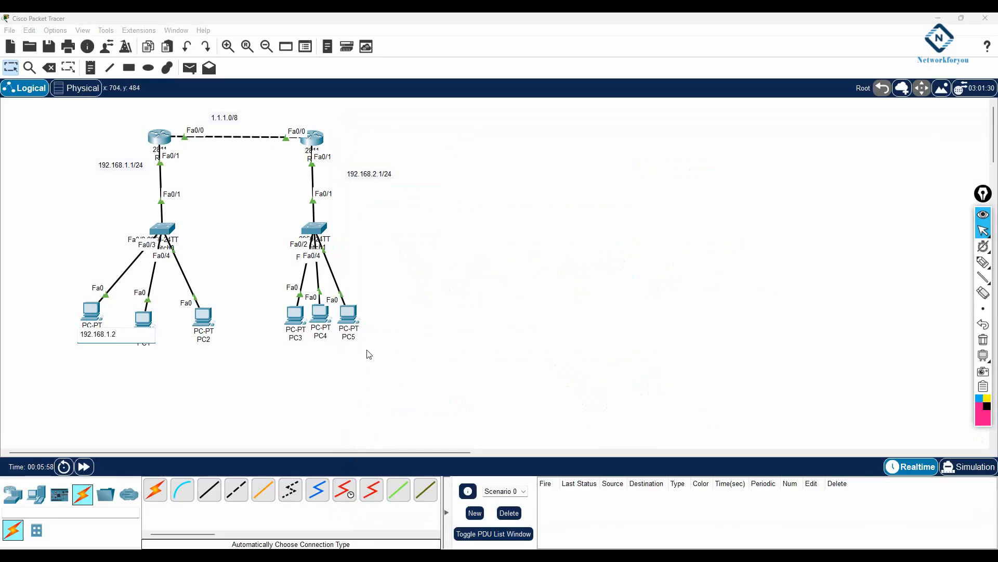
key("ctrl+a")
key("ctrl+c")
key("Return")
- Give PC 192.168.1.2 the static IPv4 address 192.168.1.2, subnet mask 255.255.255.0 and default gateway 192.168.1.1, and close its window
left_click(91, 311)
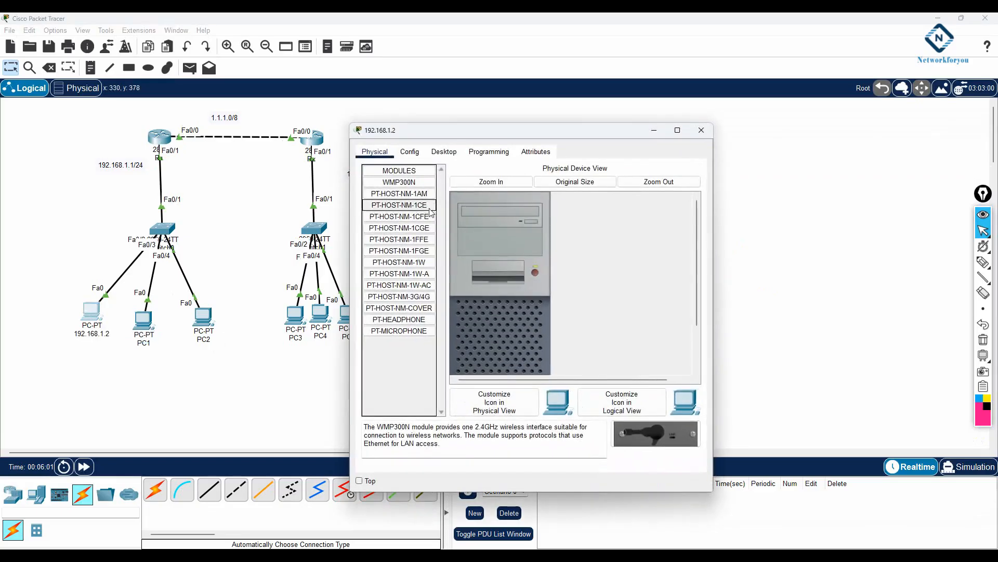
left_click(444, 151)
left_click(379, 200)
left_click(500, 227)
key("ctrl+v")
left_click(502, 242)
left_click(503, 257)
key("ctrl+v")
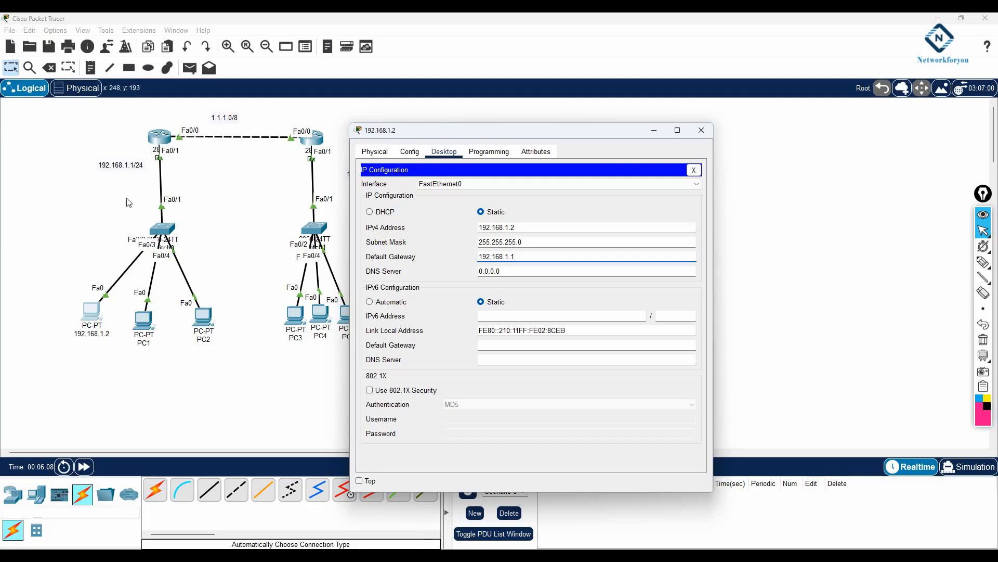
left_click(701, 130)
- Rename PC3 in the topology as 192.168.2.2 and select the new name for copying
left_click(295, 338)
key("ctrl+v")
key("BackSpace")
key("BackSpace")
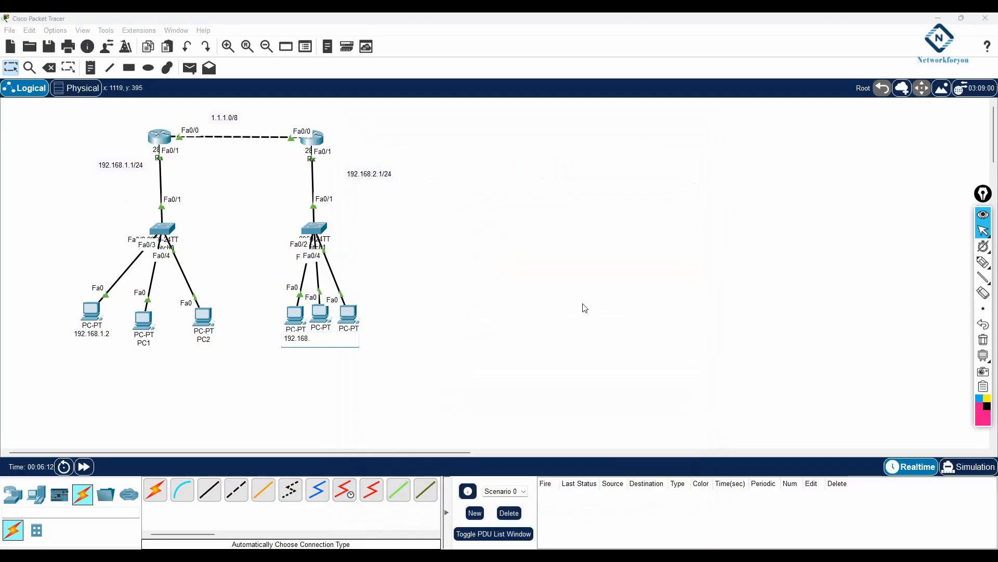
key("ctrl+a")
- Give PC 192.168.2.2 the static IPv4 address 192.168.2.2, subnet mask 255.255.255.0 and default gateway 192.168.2.1
left_click(290, 312)
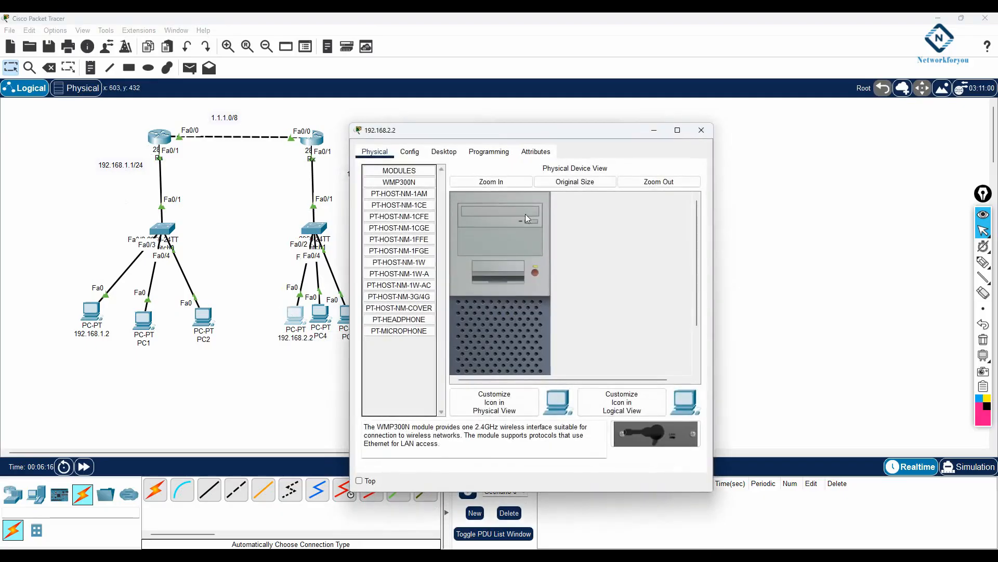
left_click(443, 151)
left_click(396, 196)
type("192.168.2.2")
left_click(524, 242)
key("Tab")
type("192.168.2.2")
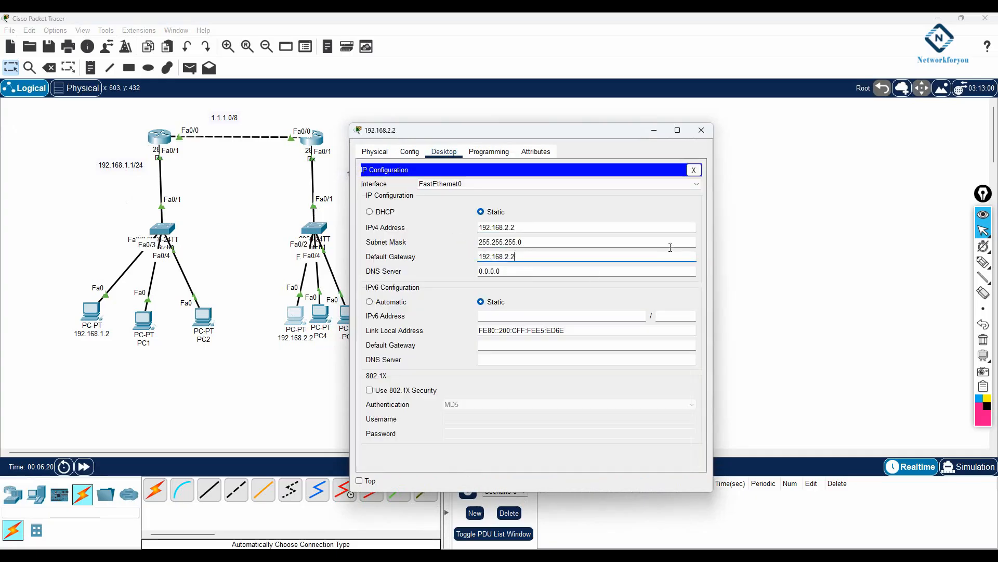
type("1")
- Move the 192.168.2.1/24 label closer to R2's Fa0/1 link and nudge PC 192.168.2.2 slightly in the topology
left_click_drag(394, 136, 569, 129)
mouse_move(365, 175)
left_mouse_down()
mouse_move(340, 160)
mouse_move(352, 165)
left_mouse_up()
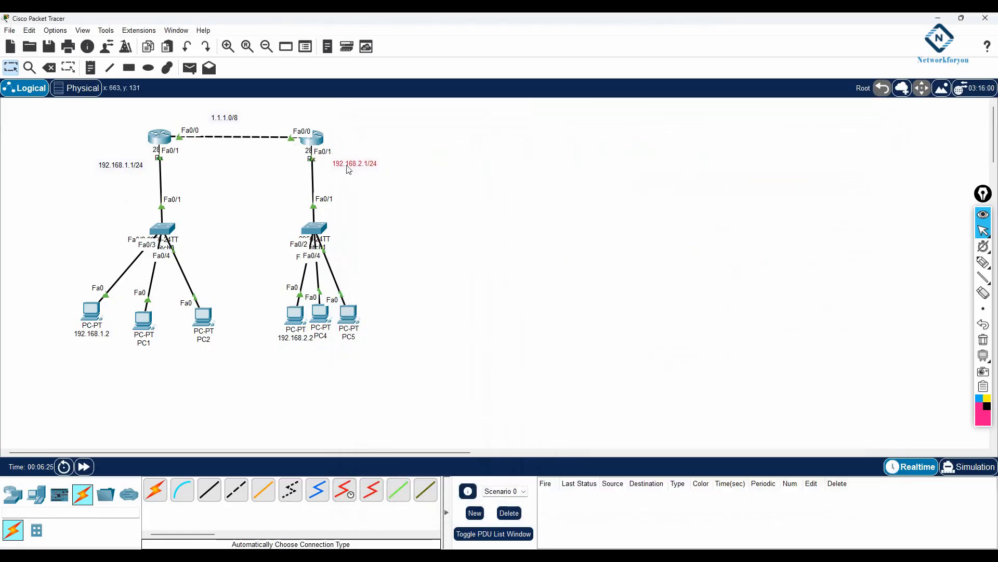
left_click_drag(292, 315, 295, 316)
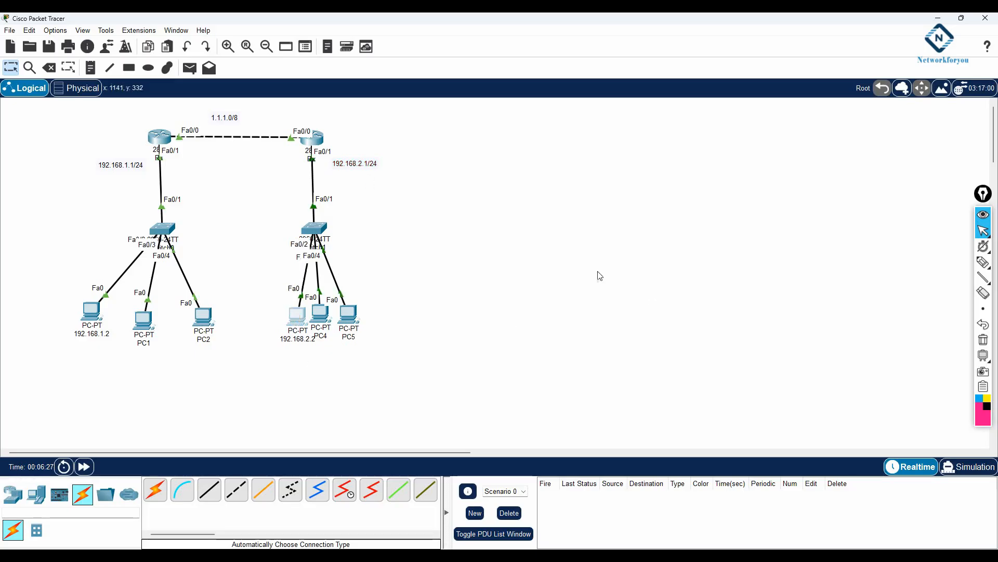
- Check the default gateway in the IP configuration of PC 192.168.2.2 and close its window
left_click(297, 316)
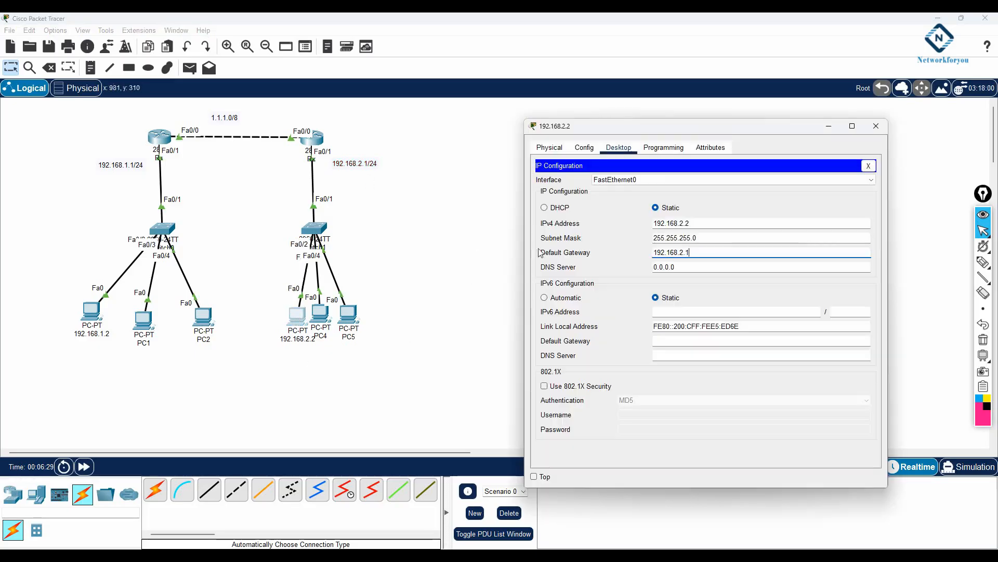
left_click_drag(697, 253, 638, 248)
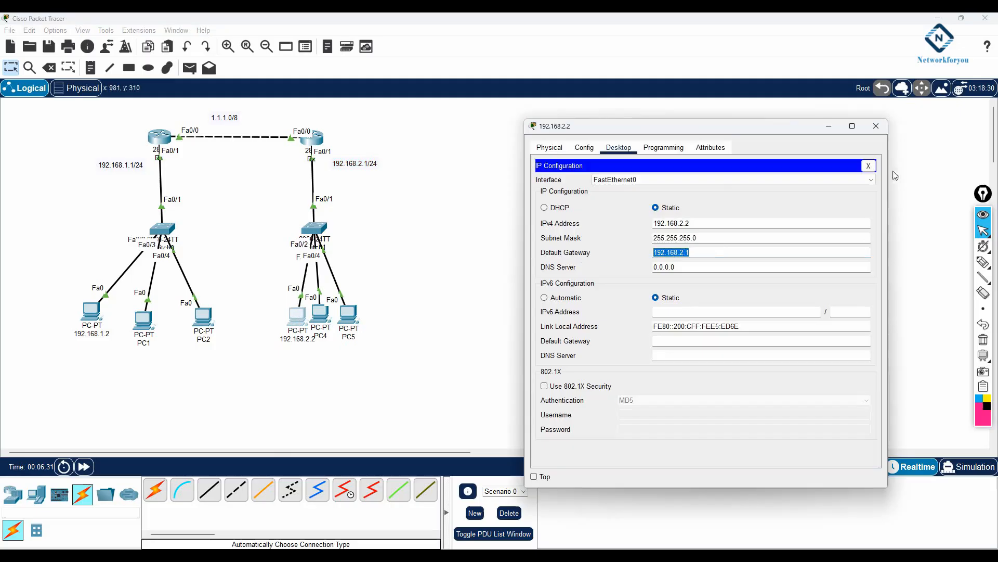
left_click(876, 126)
- Open the Command Prompt on PC 192.168.1.2 in a widened window beside the topology and ping 192.168.2.2
left_click(93, 313)
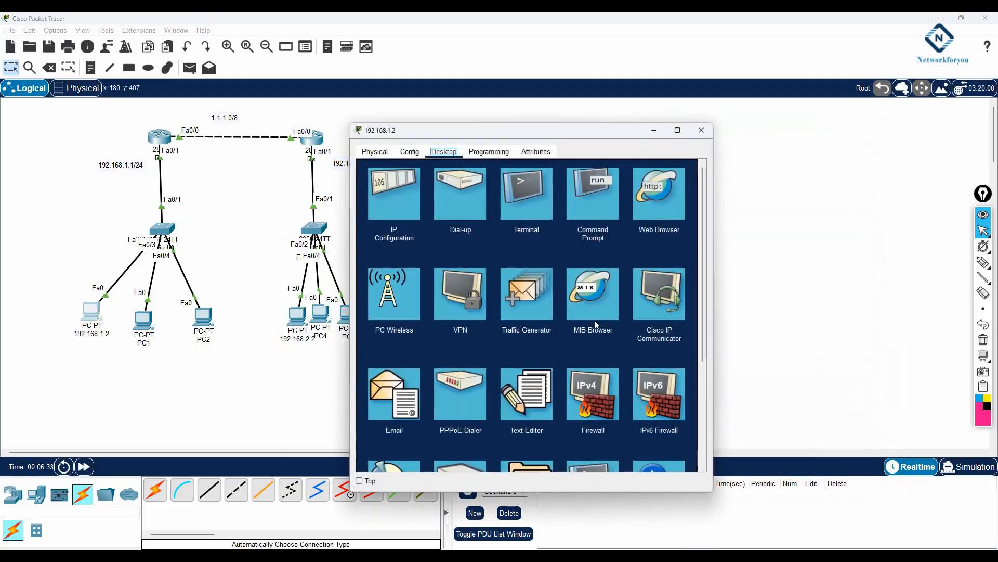
left_click(598, 223)
left_click_drag(716, 253, 851, 254)
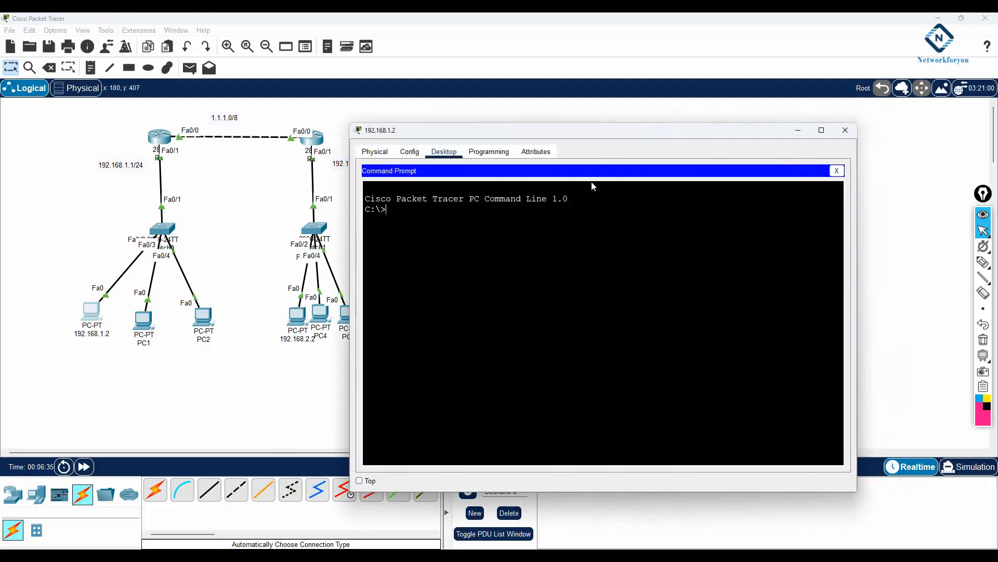
left_click_drag(536, 131, 631, 119)
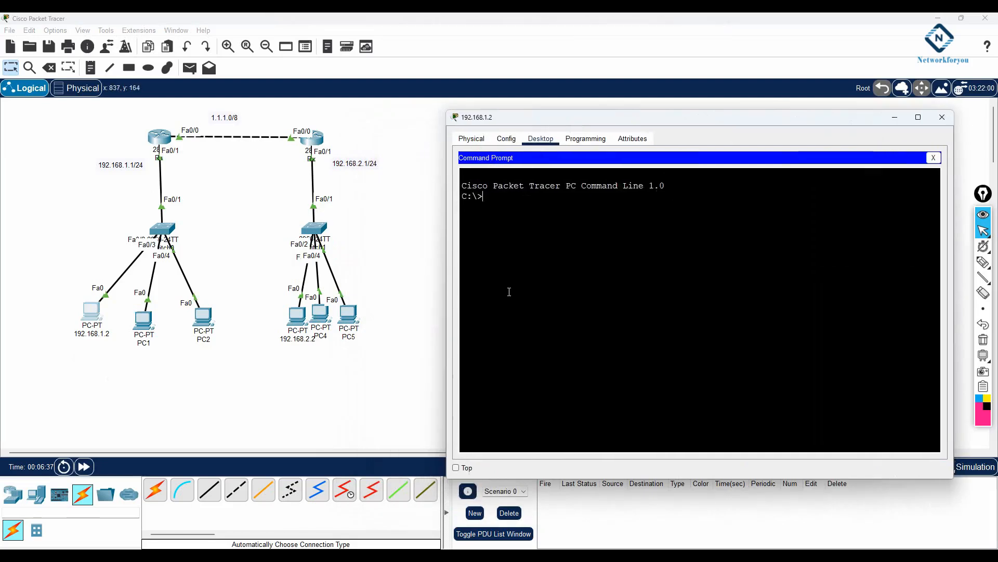
type("ping 192.168")
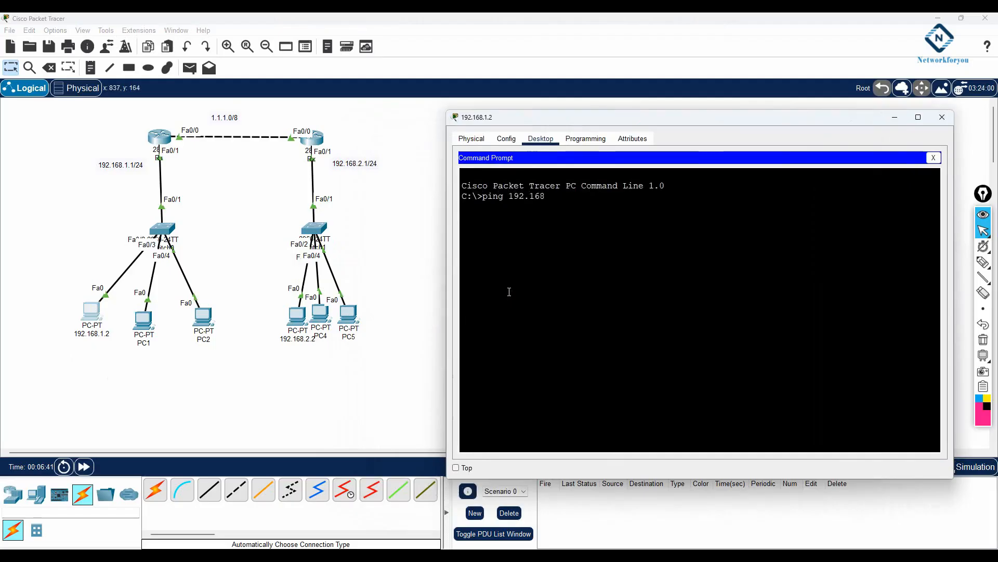
type(".2.2")
key("Return")
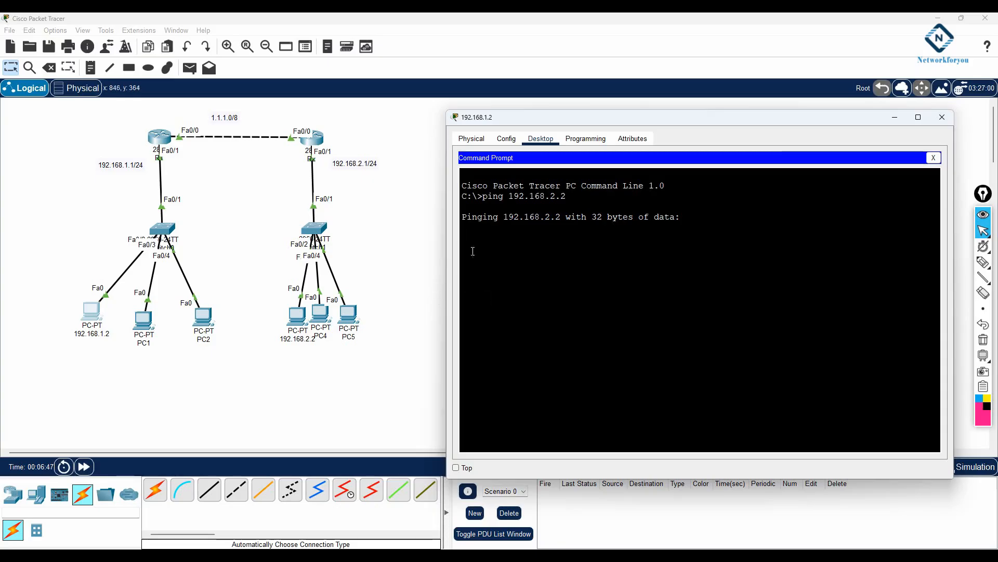
- Examine the individual response lines of the ping to 192.168.2.2
left_click_drag(556, 241, 450, 237)
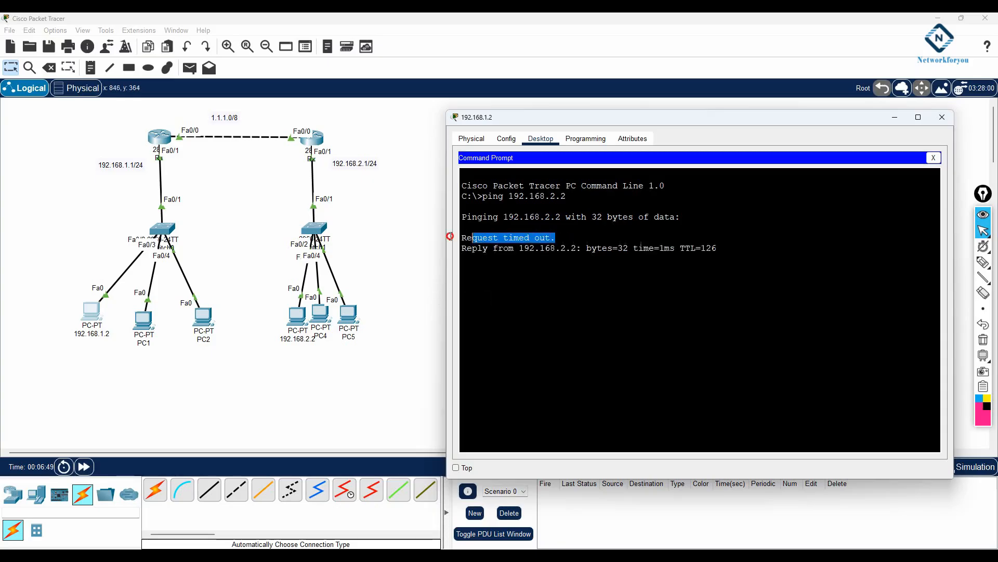
left_click(626, 260)
left_click_drag(713, 263, 475, 244)
left_click(593, 312)
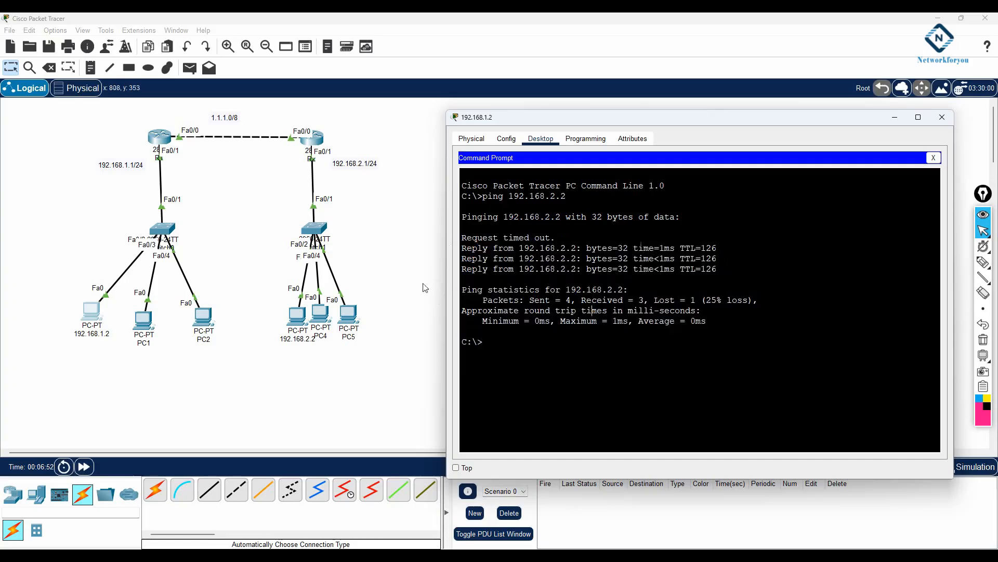